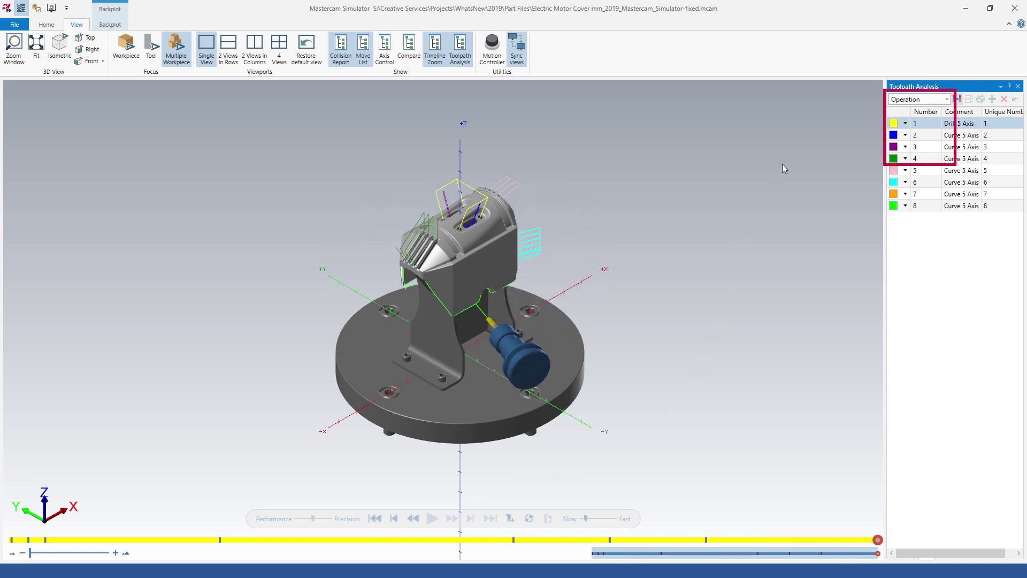
Show the 5-axis machine in full simulation with Axis Controller and Collision Report visible
left_click(948, 99)
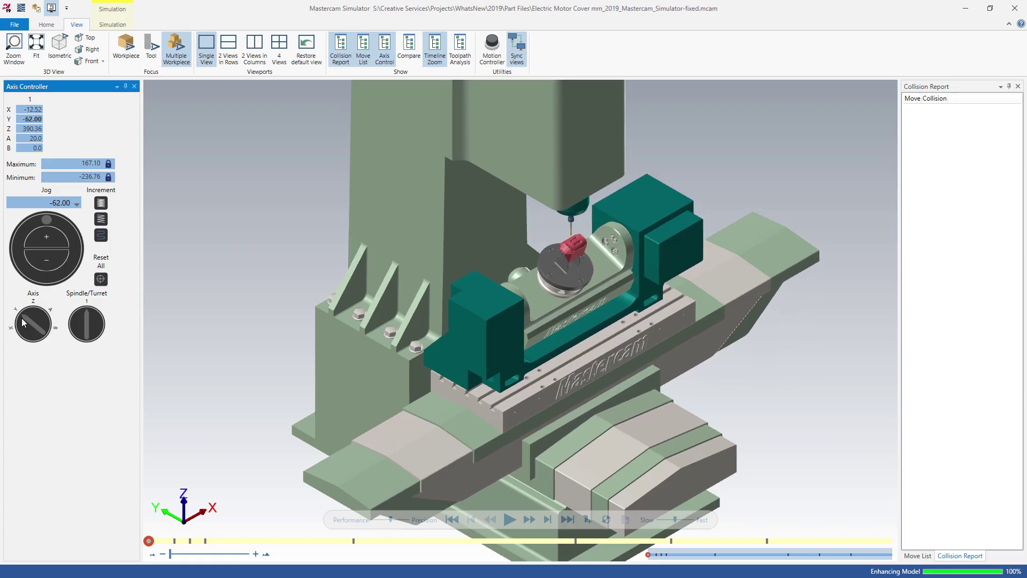
Jog the X axis to -42, then tilt the A-axis trunnion to 70 and back to 0
left_click(21, 335)
mouse_move(43, 220)
left_mouse_down()
mouse_move(25, 253)
mouse_move(30, 271)
mouse_move(43, 240)
left_mouse_up()
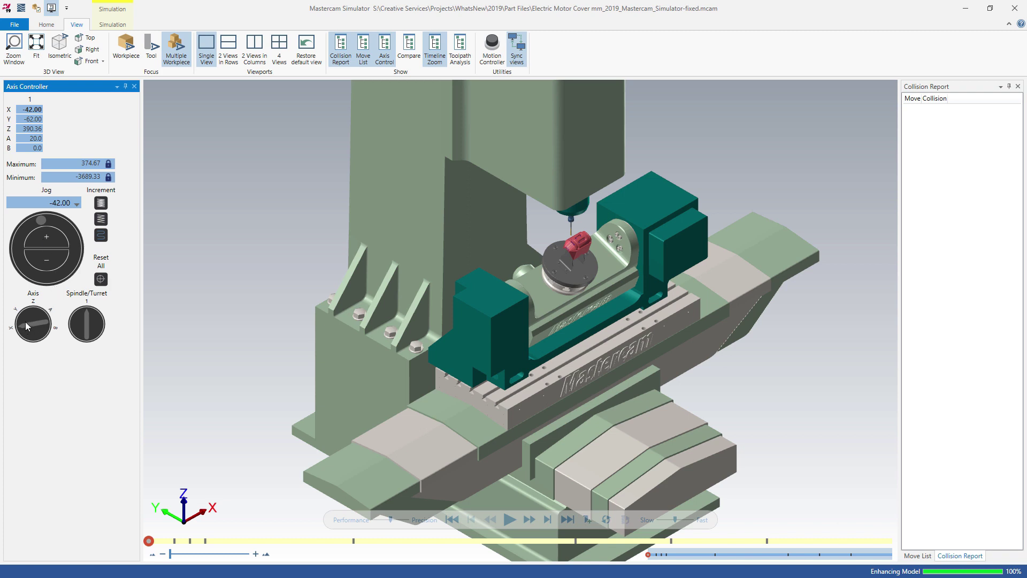
left_click(50, 313)
left_click(52, 236)
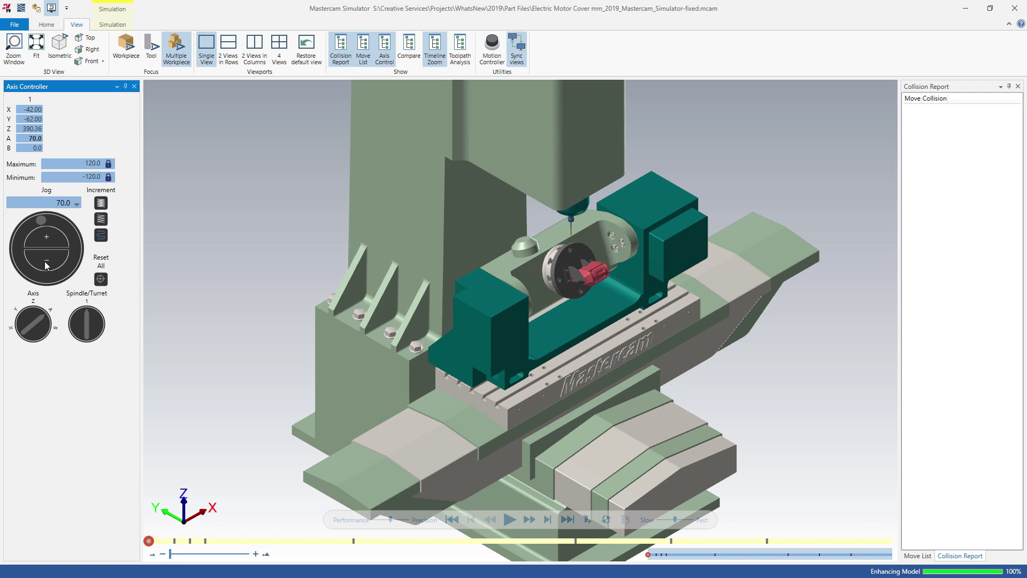
left_click(47, 264)
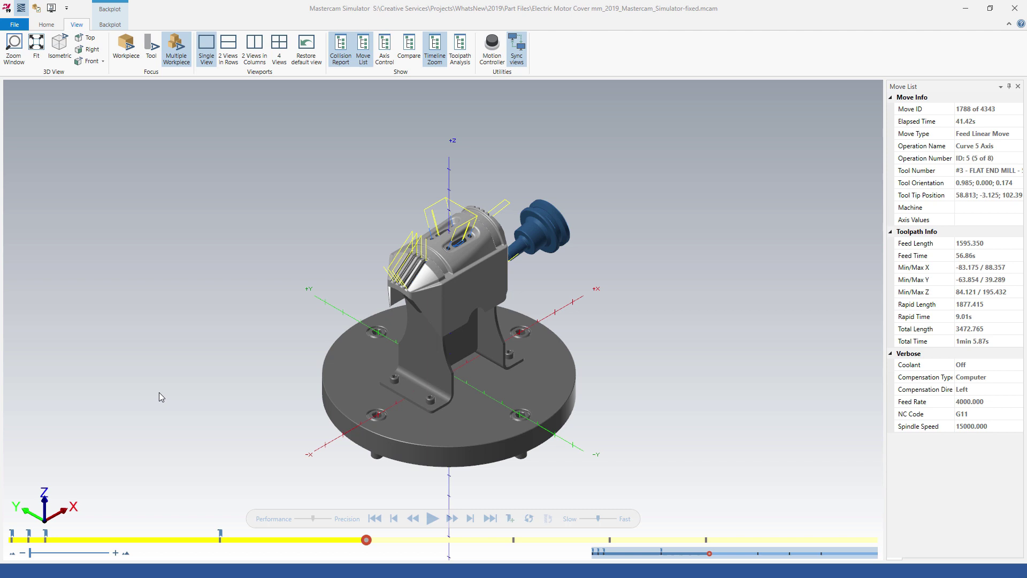
Zoom and pan the timeline, then play the backplot through to move 4343 of 4343
left_click(66, 552)
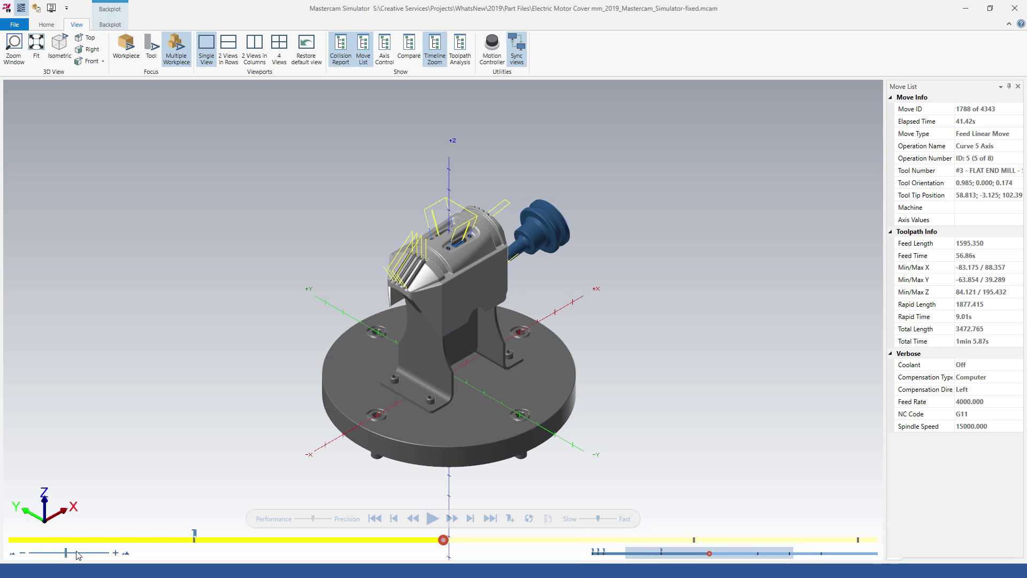
left_click_drag(654, 559, 611, 563)
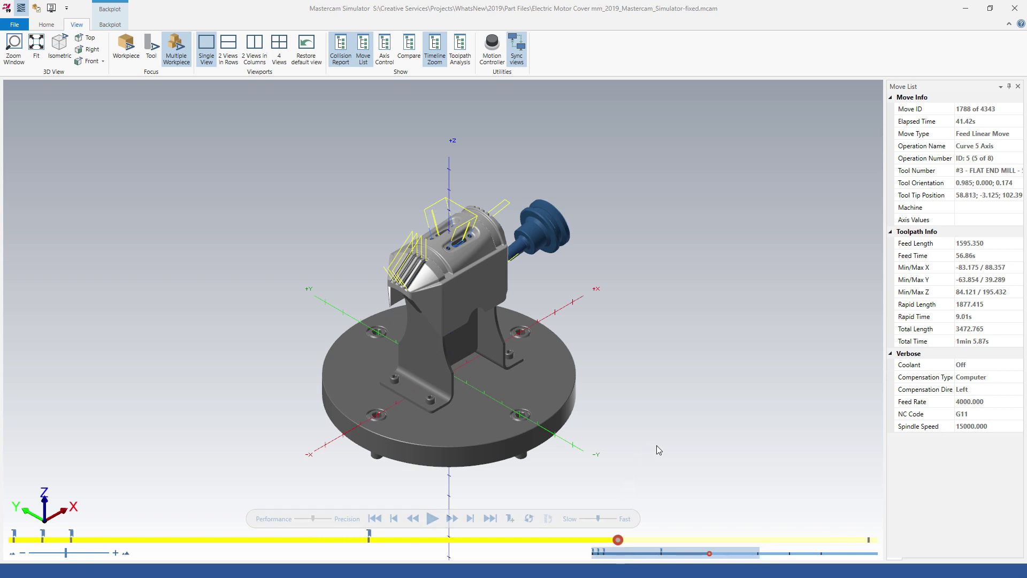
left_click(432, 519)
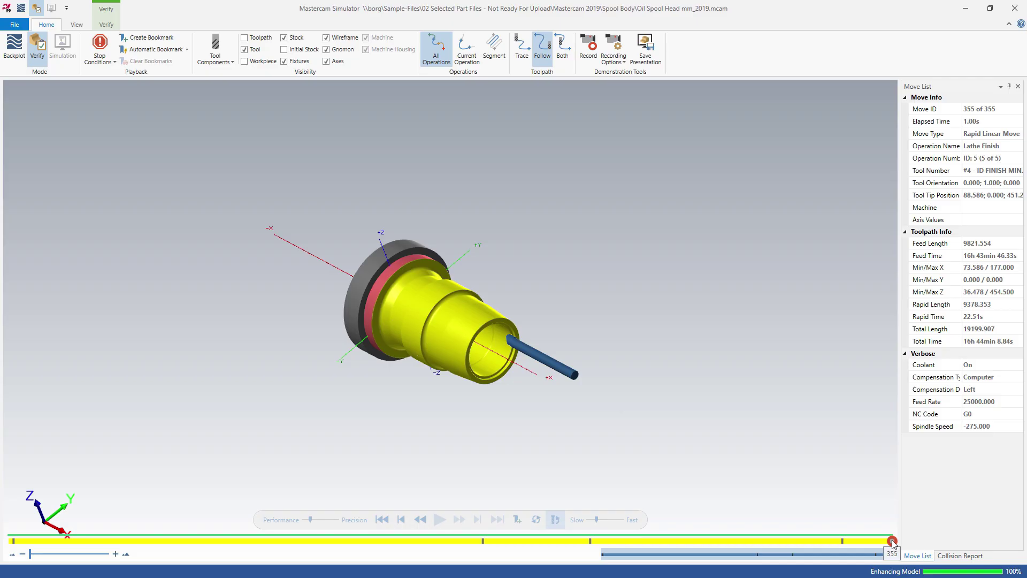
Scrub the Oil Spool Head lathe timeline back to review earlier finishing moves
mouse_move(892, 542)
left_mouse_down()
mouse_move(196, 544)
mouse_move(892, 540)
left_mouse_up()
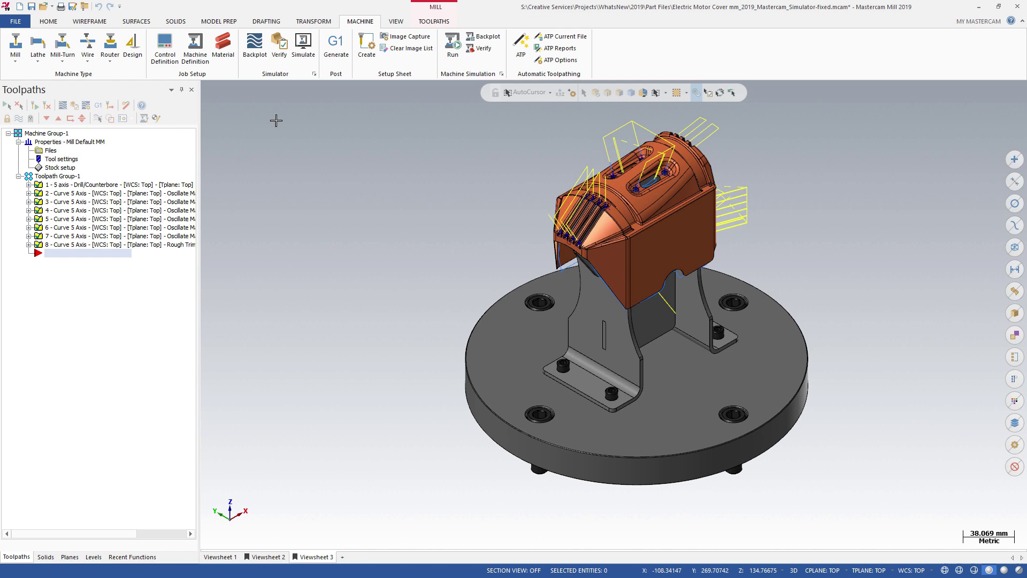
Launch Verify for the electric motor cover toolpaths from the Machine tab's Simulator group
left_click(279, 47)
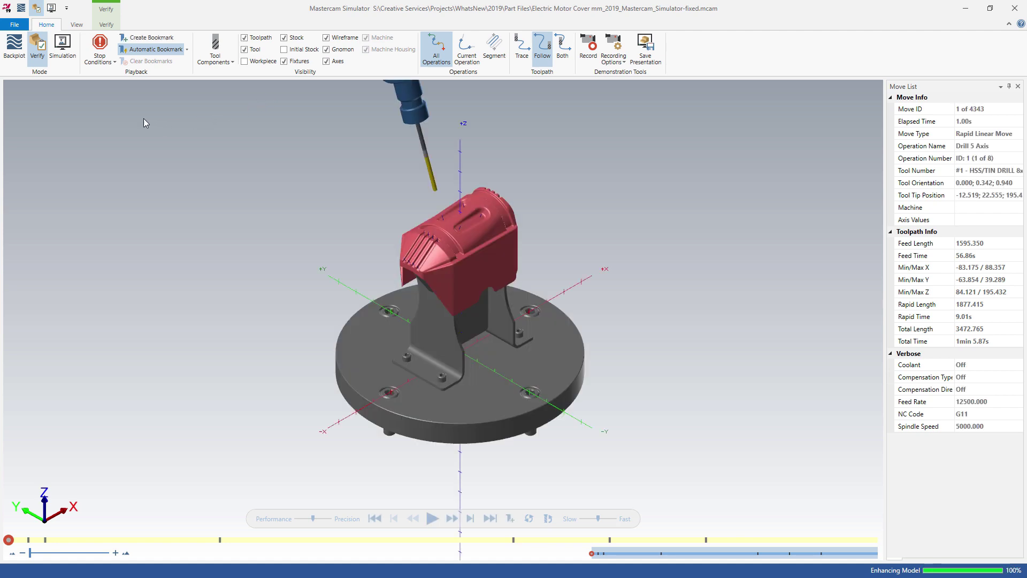
Switch to Backplot mode and display the workpiece on its fixture
left_click(15, 48)
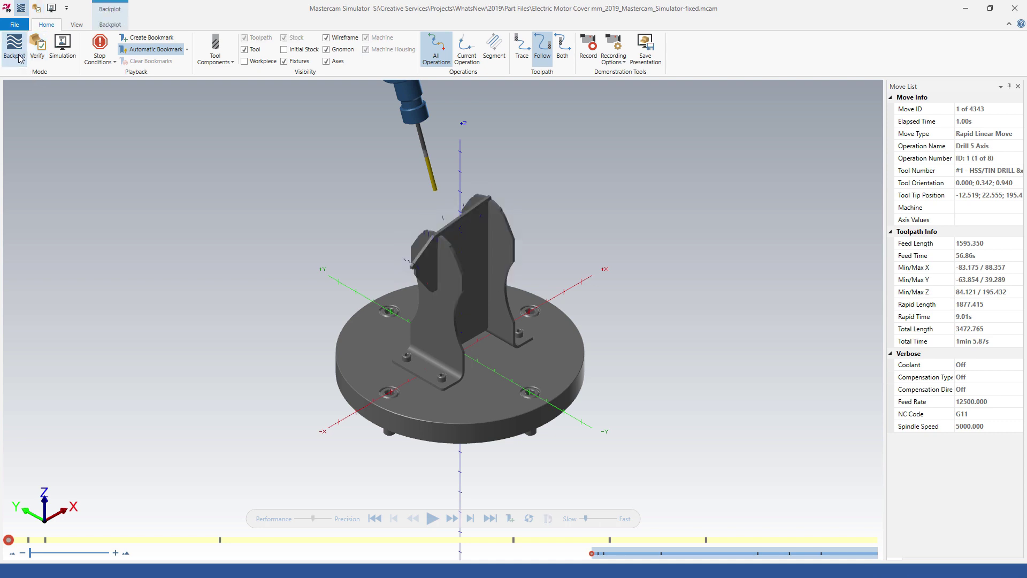
left_click(245, 61)
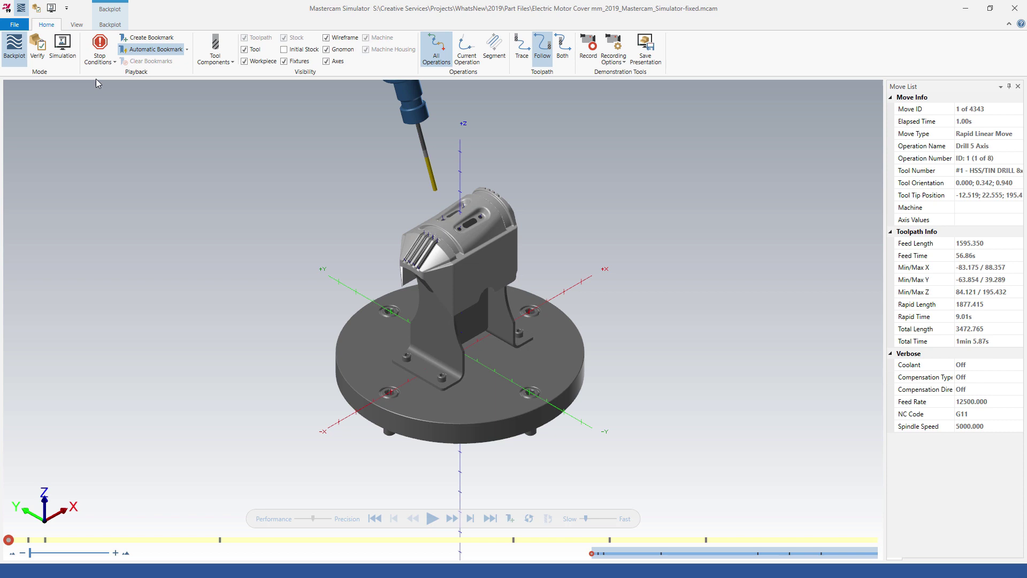
left_click(77, 24)
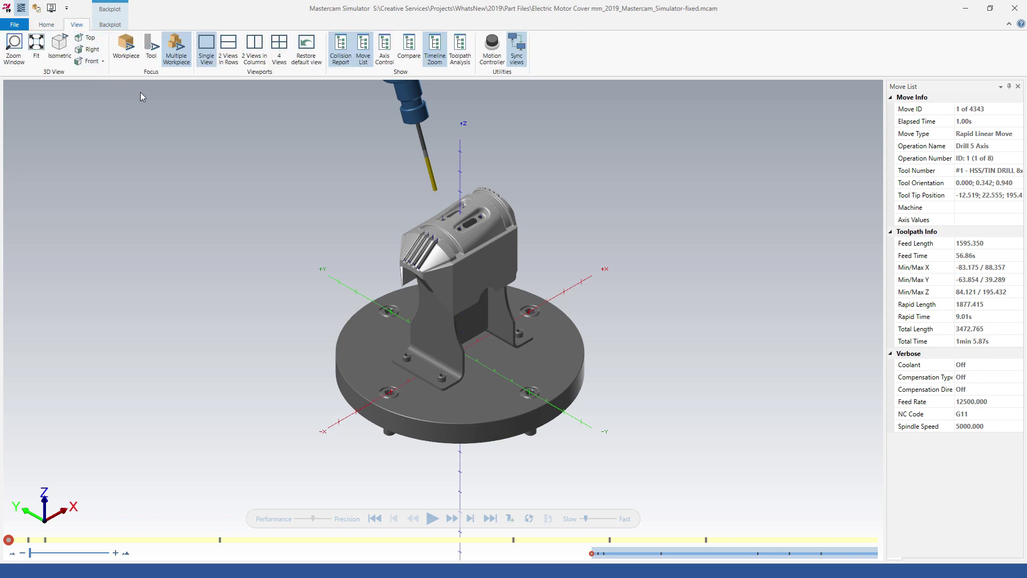
In Toolpath Analysis, change the colour-coding from None to Operation
left_click(455, 59)
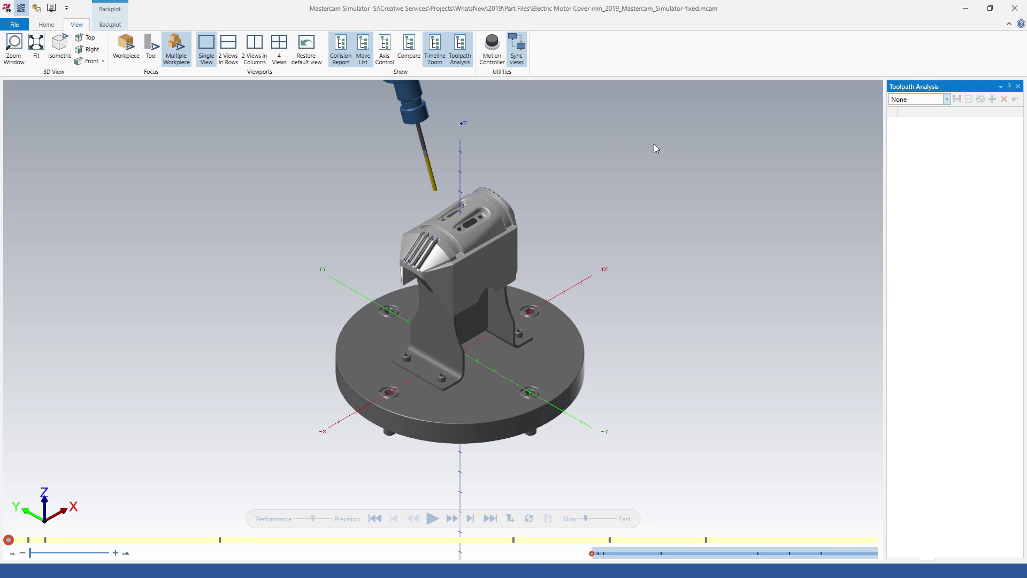
left_click(947, 100)
left_click(930, 122)
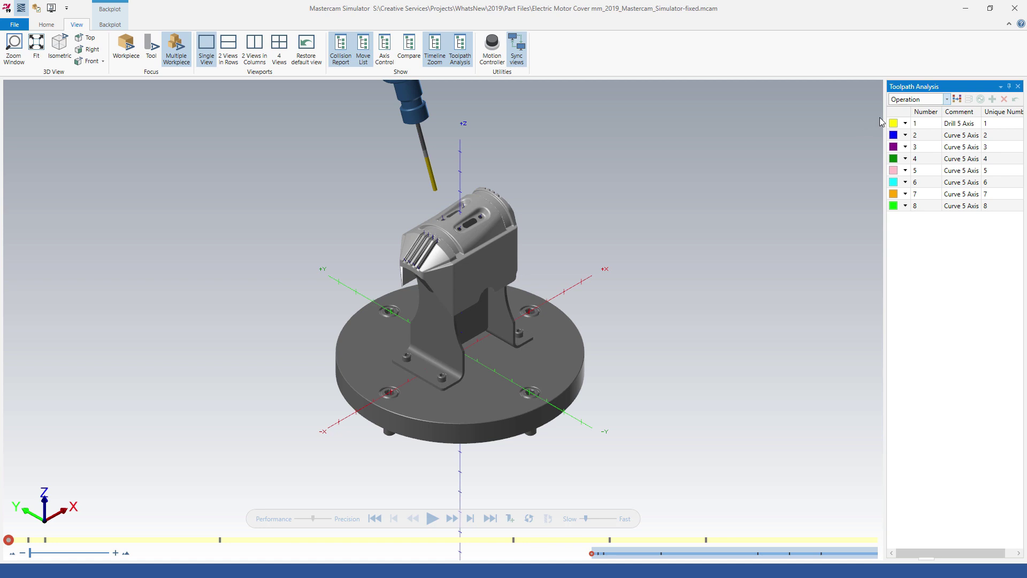
left_click(904, 125)
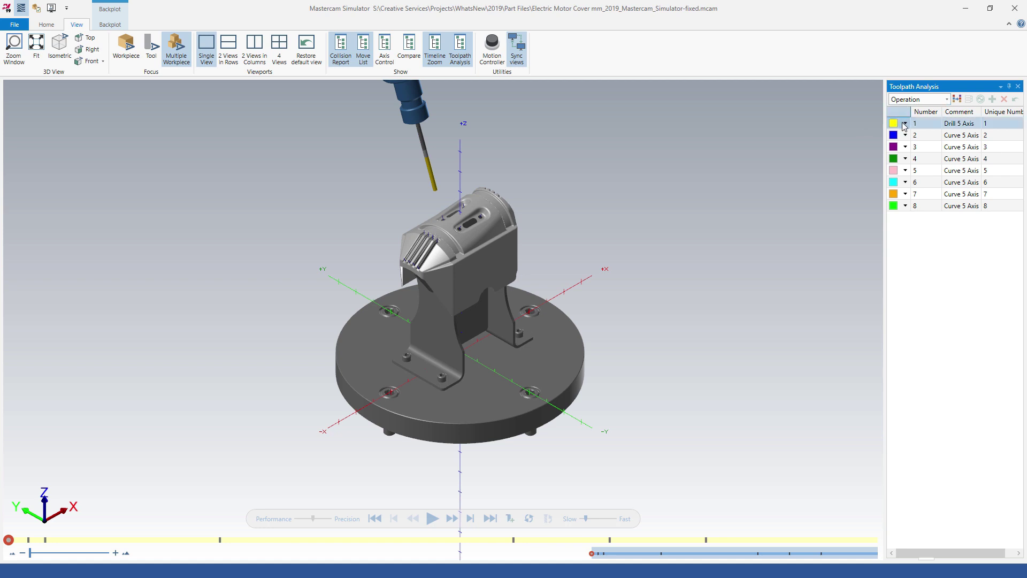
left_click(905, 124)
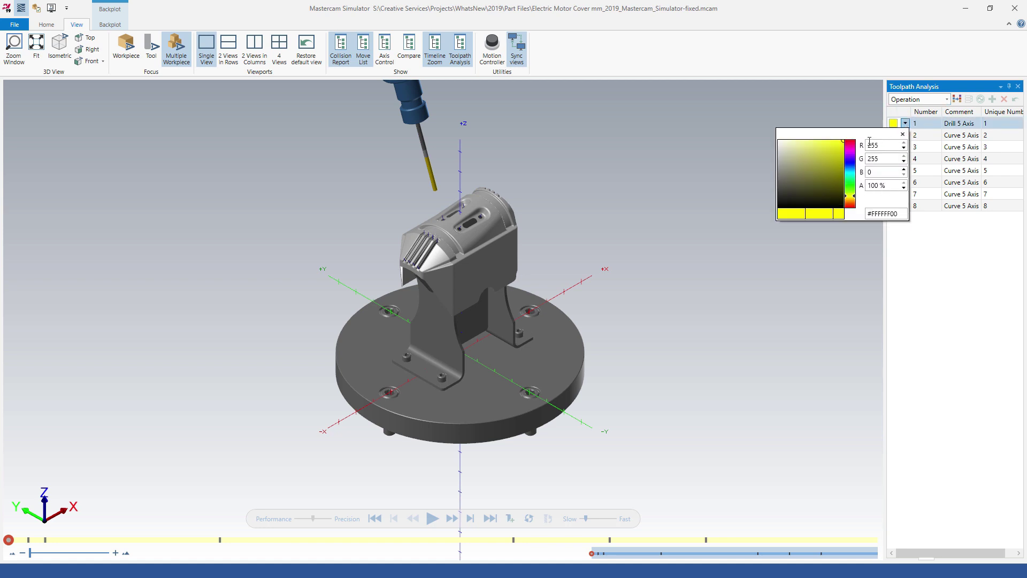
left_click(851, 153)
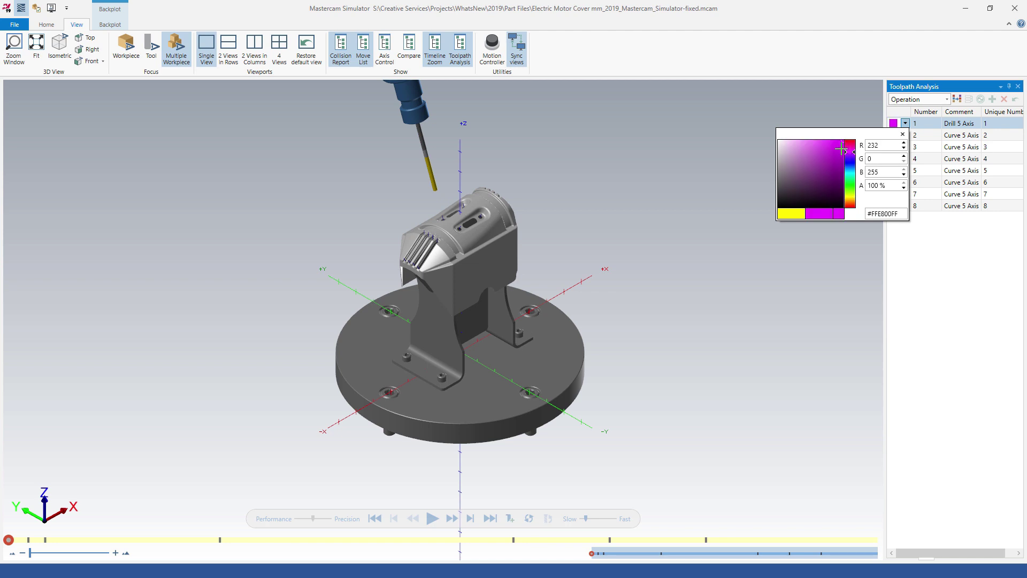
left_click(837, 145)
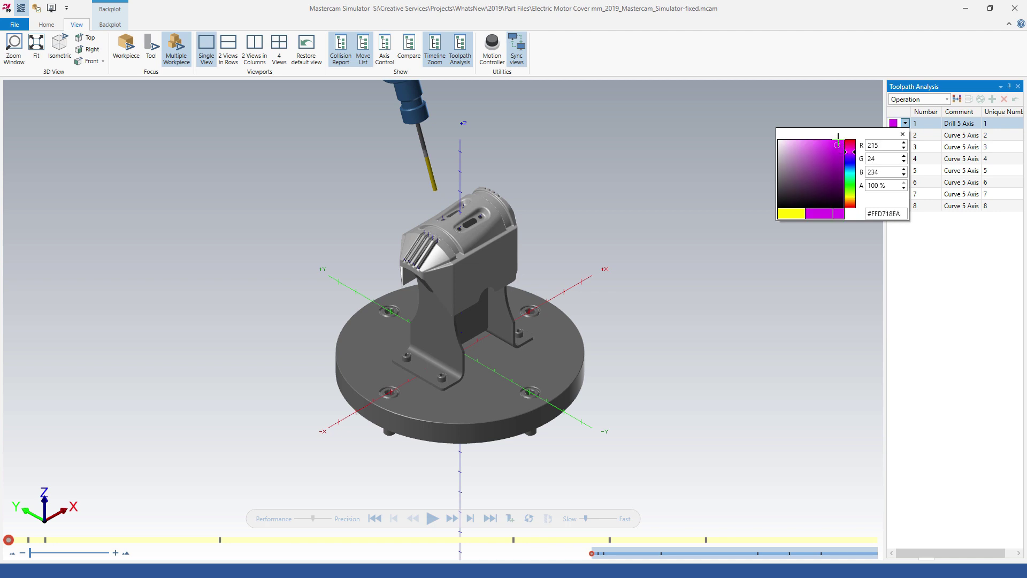
left_click(856, 117)
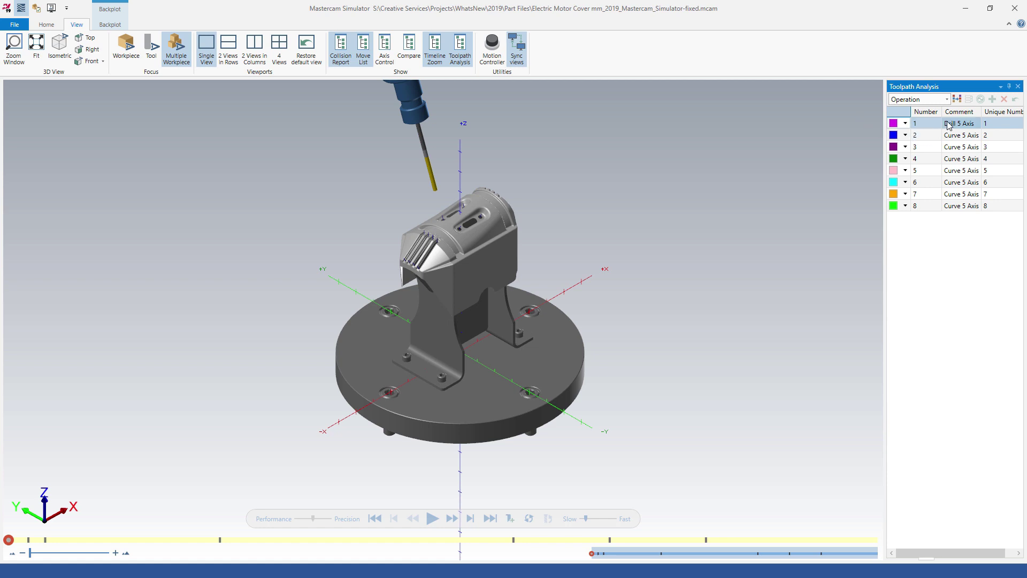
left_click(956, 99)
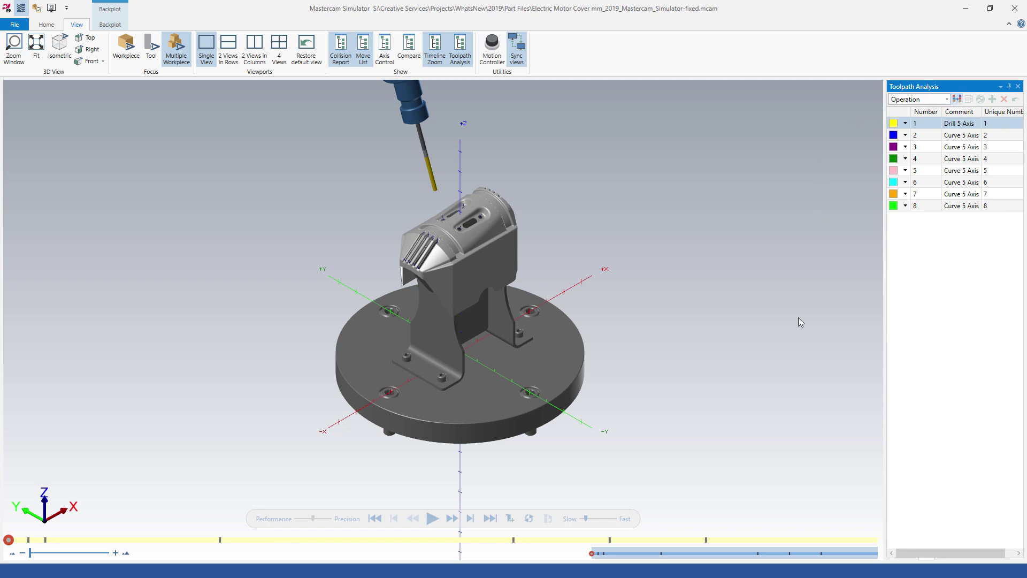
Play the backplot to the end, drawing each operation's toolpath in its colour
left_click(433, 518)
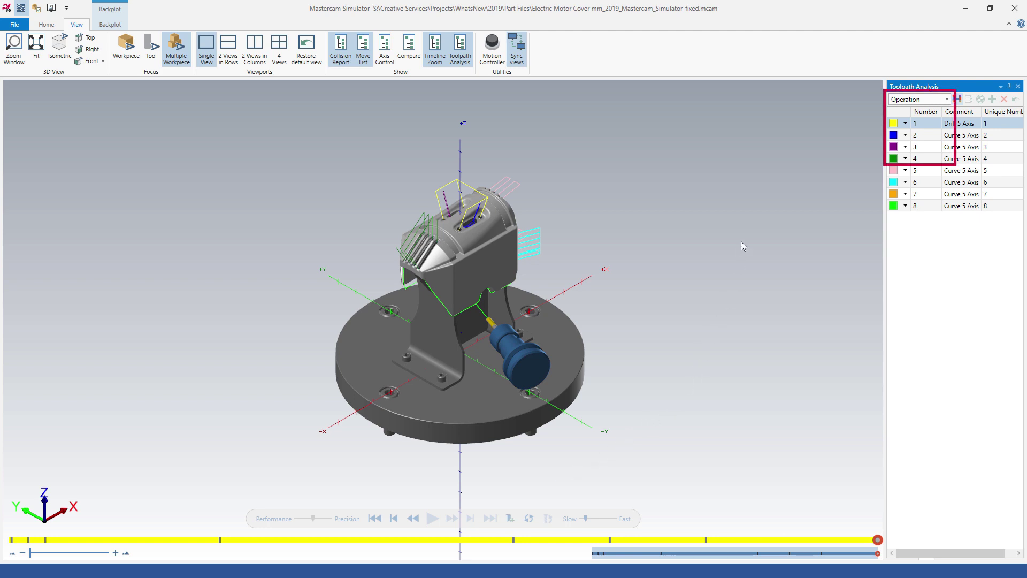
Choose Segment Length as the toolpath colour analysis type
left_click(947, 100)
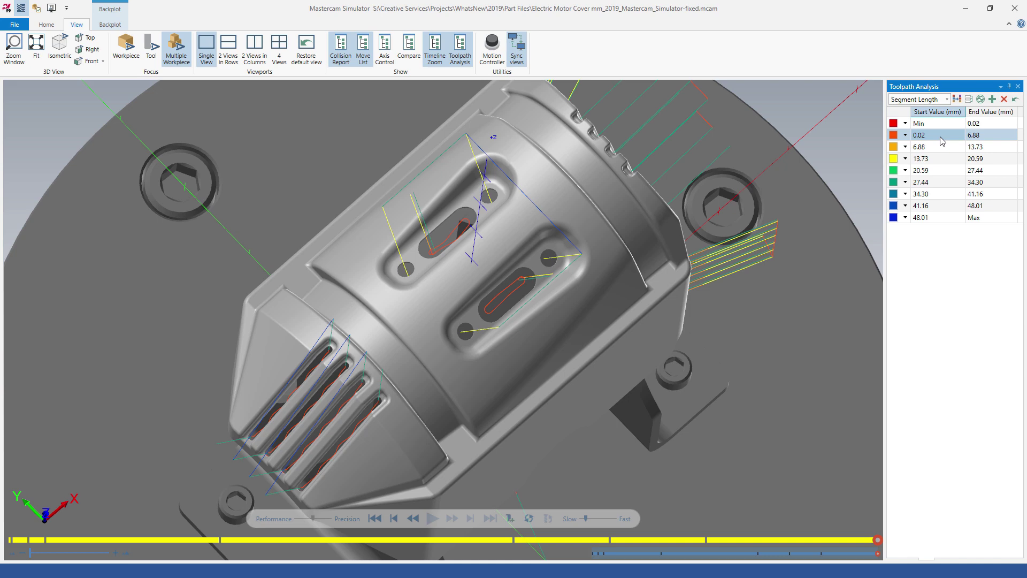
Split the segment-length ranges into 0.02–.26 mm and .26–.5 mm bands
left_click(993, 99)
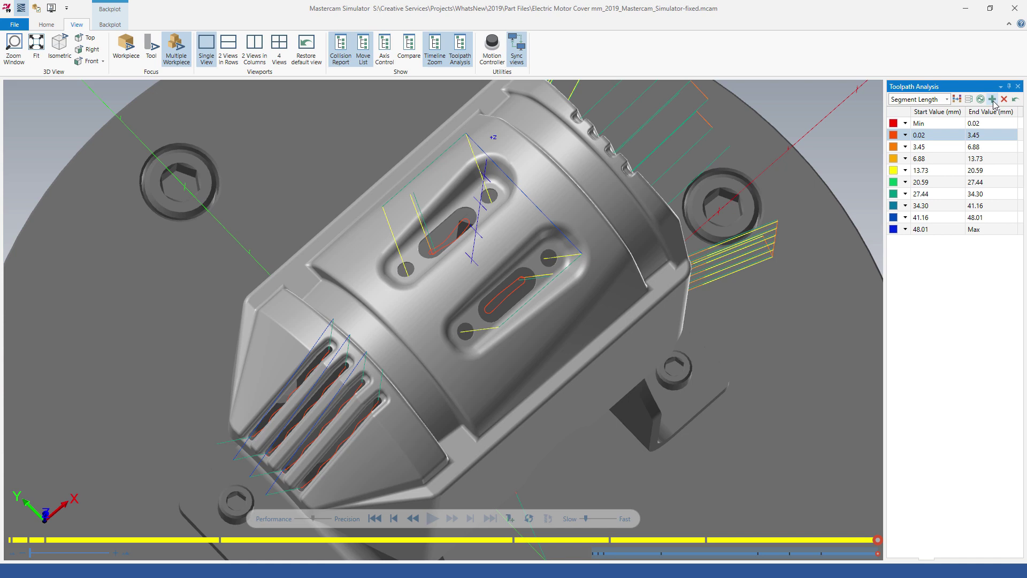
left_click(993, 99)
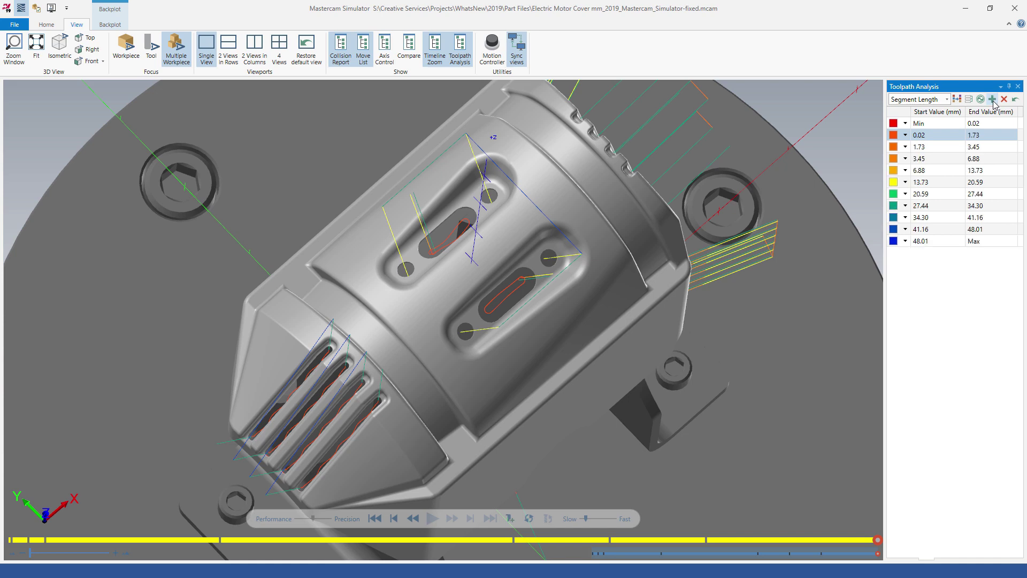
left_click(993, 134)
type(".26")
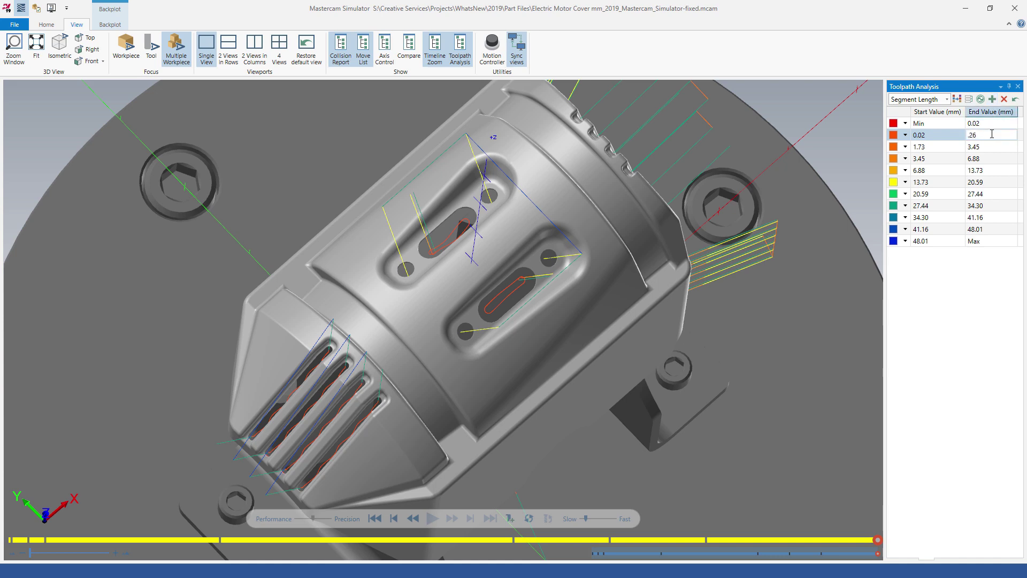
key("Return")
left_click(992, 146)
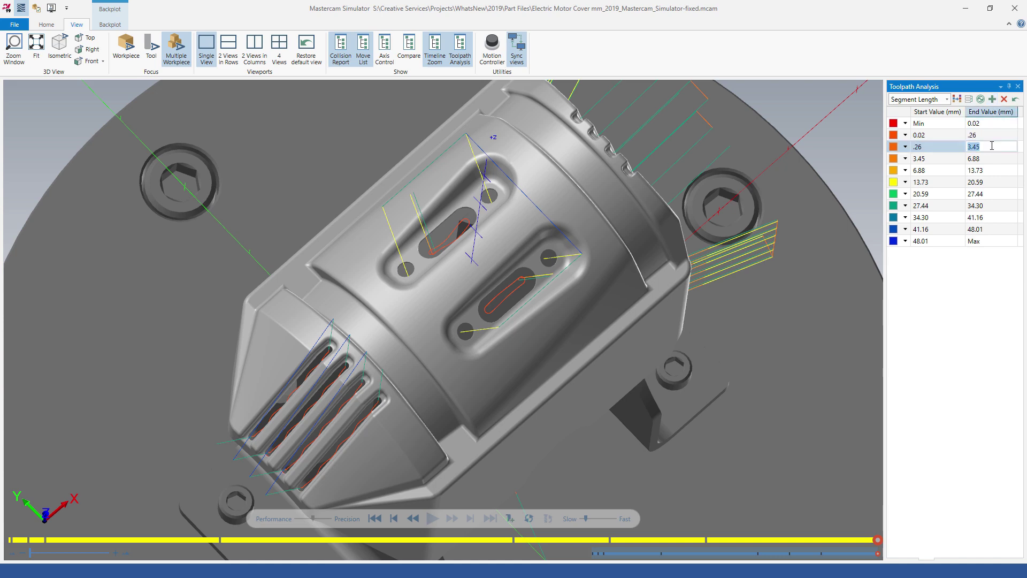
type(".5")
key("Return")
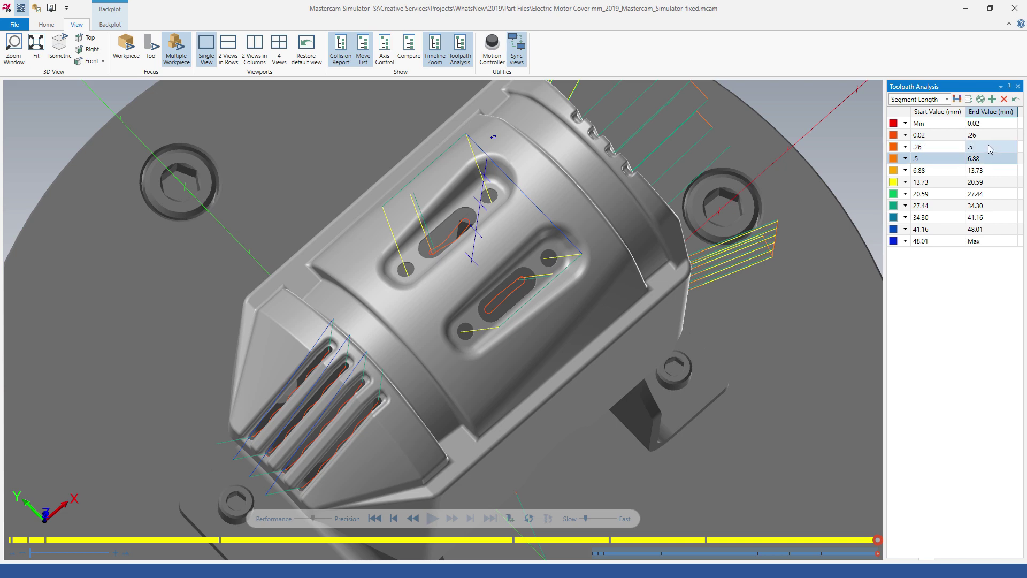
Colour the 0.02 band light cyan and the .26 band purple, then zoom into the part
left_click(906, 135)
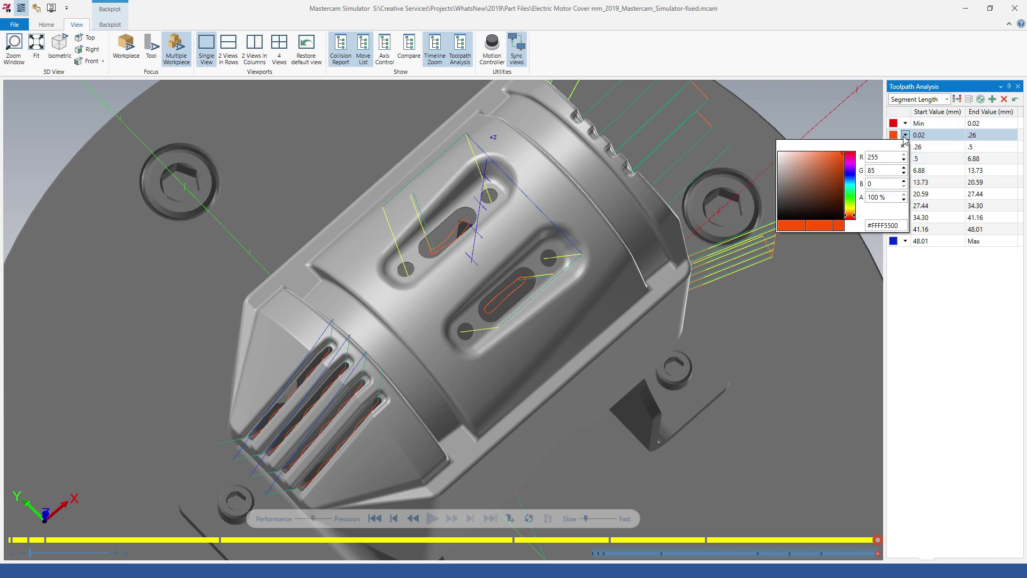
left_click(851, 185)
left_click(832, 157)
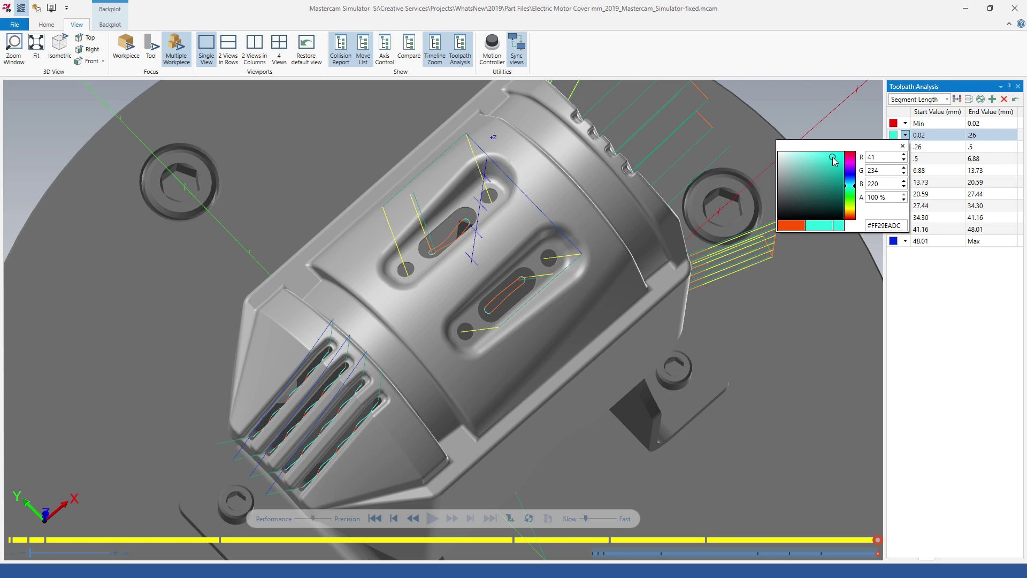
left_click(864, 127)
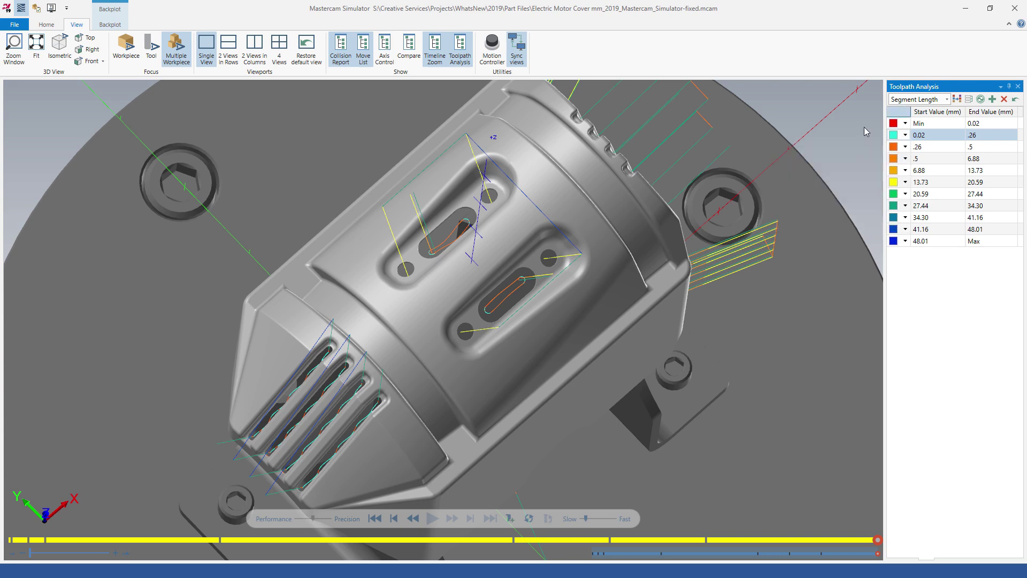
left_click(906, 147)
left_click(853, 181)
left_click(838, 175)
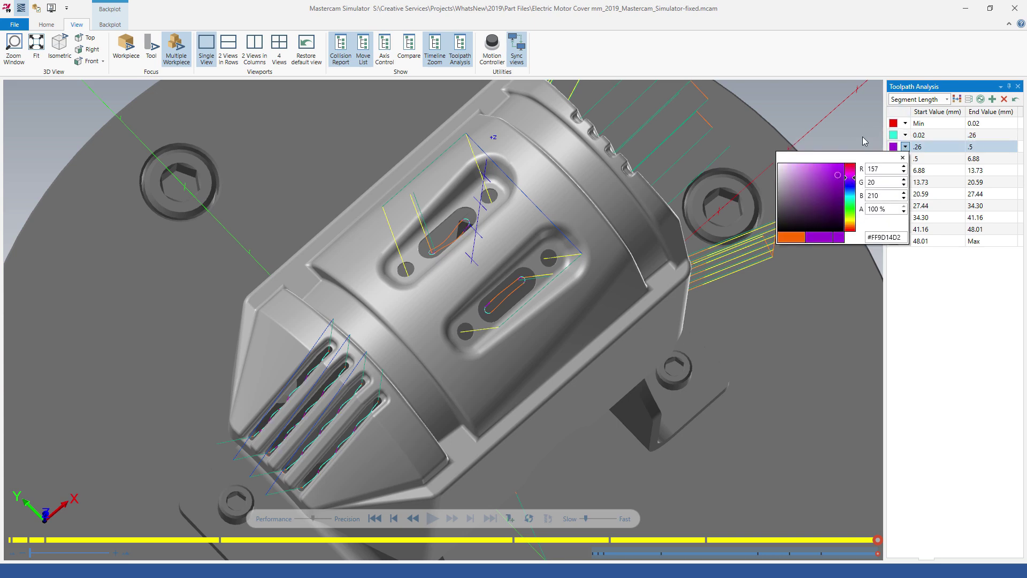
left_click(863, 137)
right_click(729, 136)
left_click(760, 141)
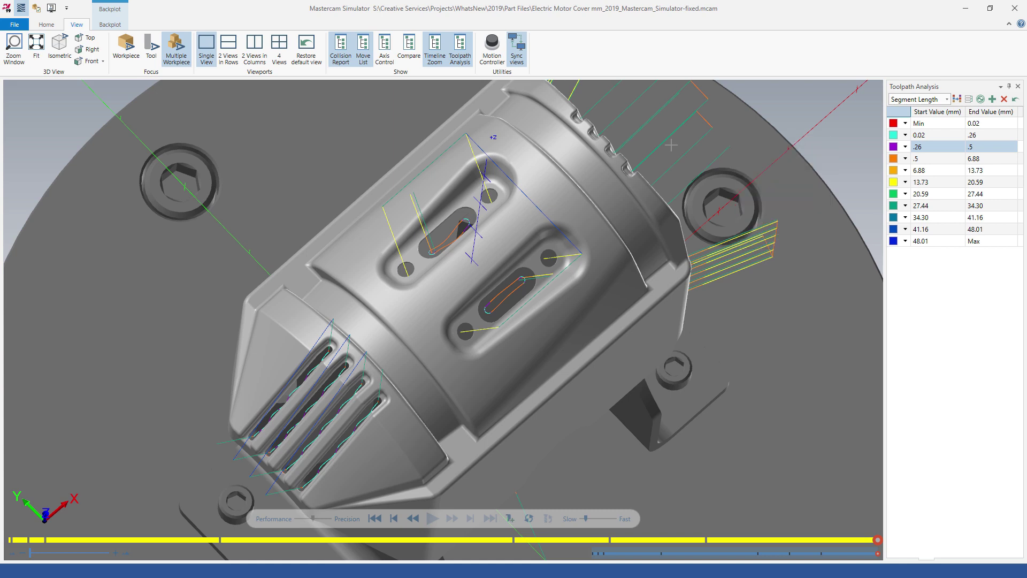
left_click_drag(267, 139, 645, 394)
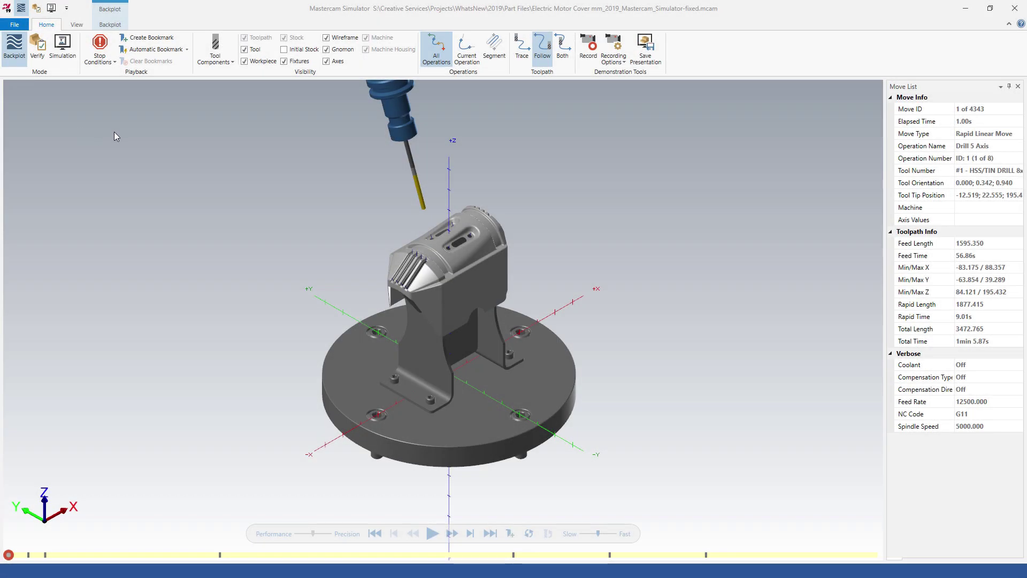
Bookmark every operation change automatically and play the simulation to move 1788
left_click(187, 51)
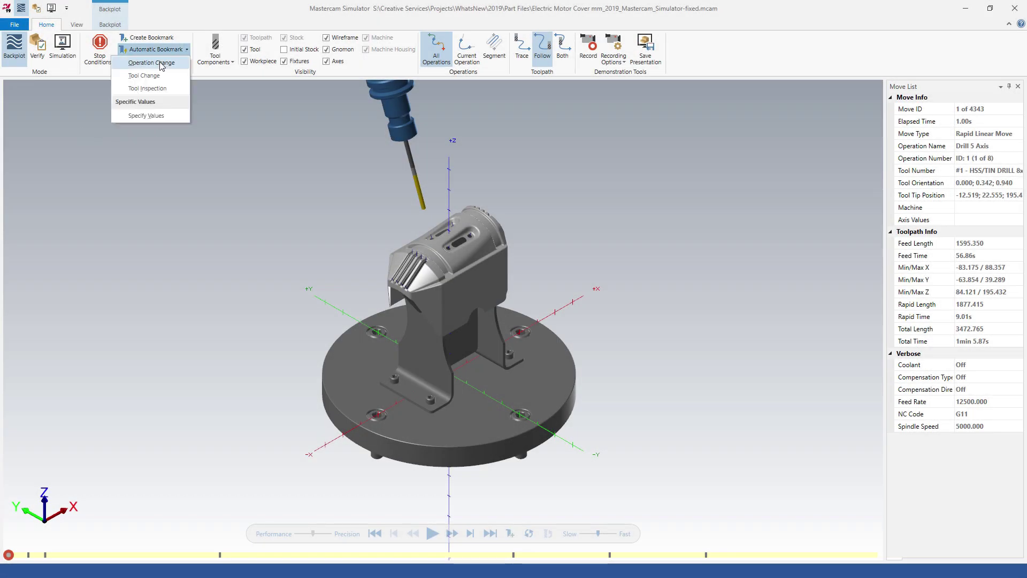
left_click(203, 111)
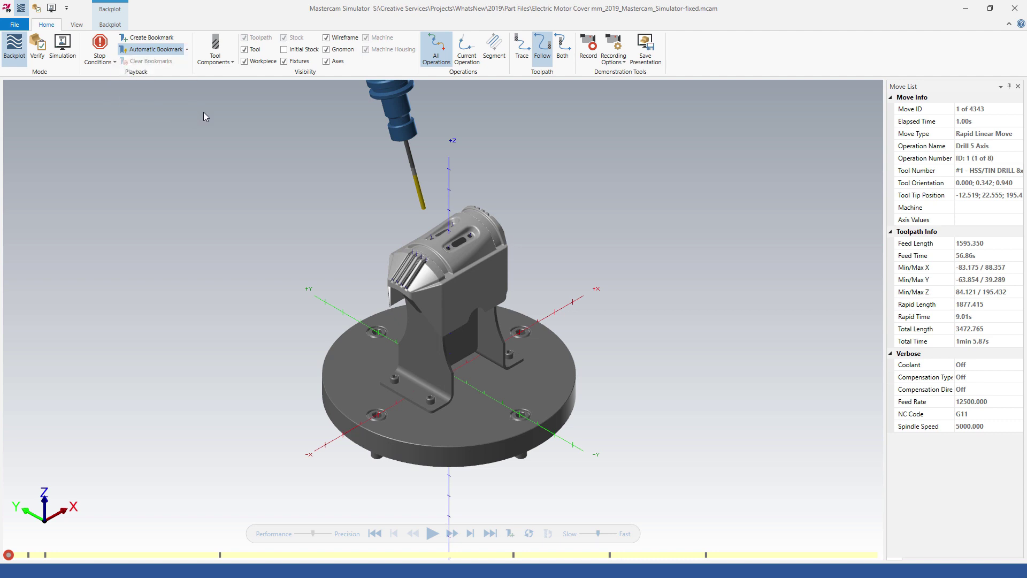
key("space")
key("space")
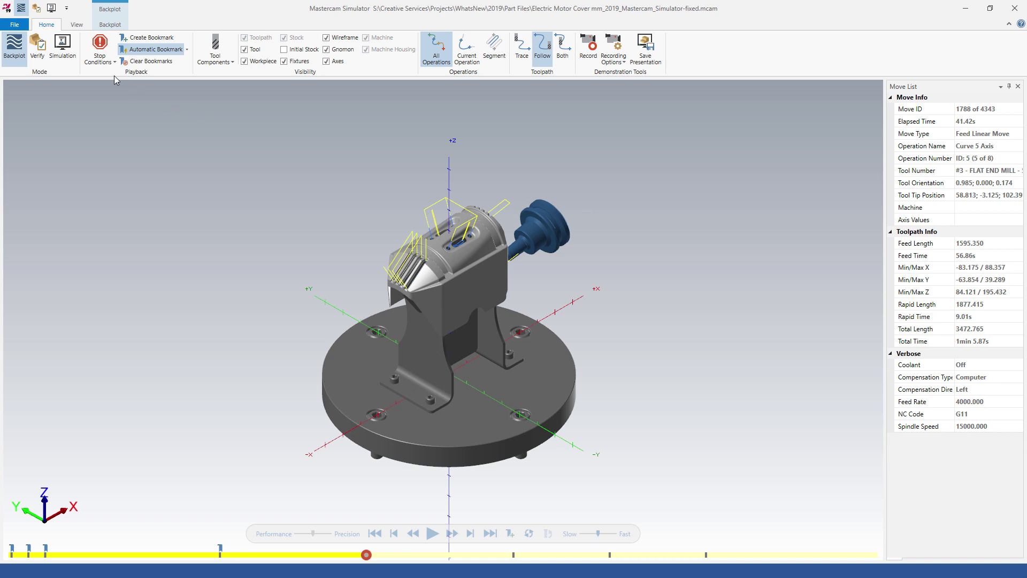
left_click(77, 24)
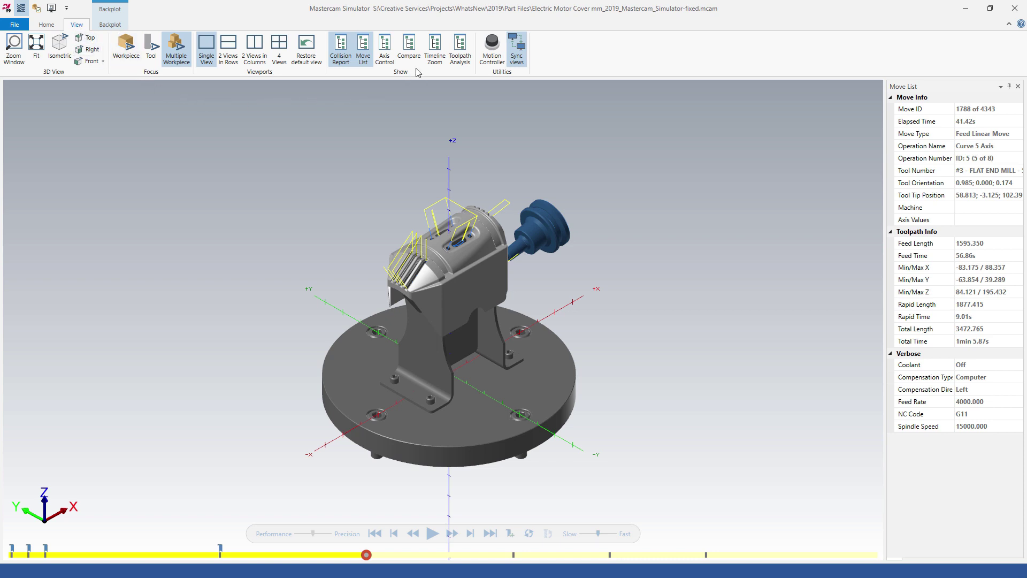
Show the Timeline Zoom strip, magnify it, shift the zoomed range, and resume playback
left_click(431, 58)
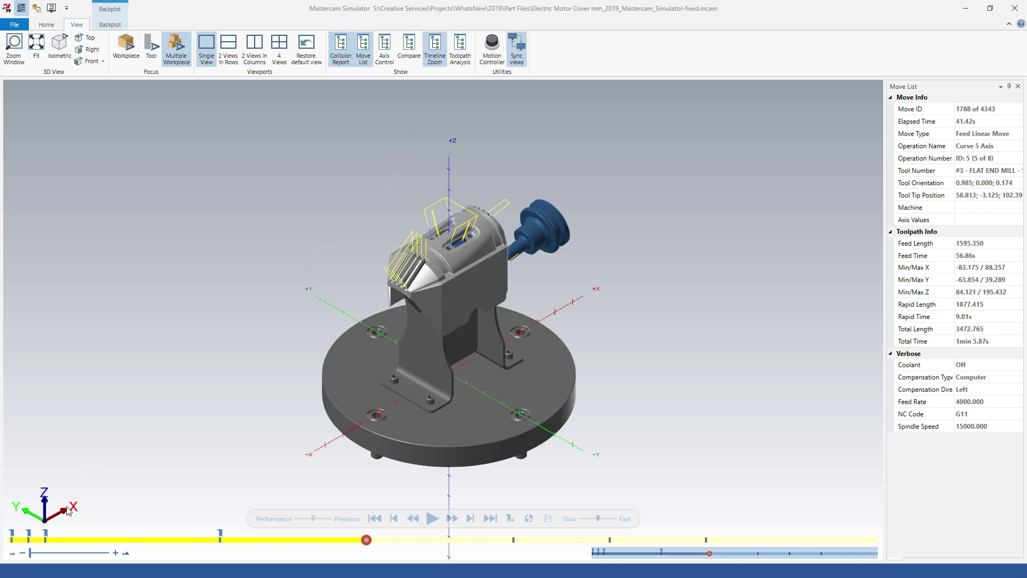
left_click(66, 553)
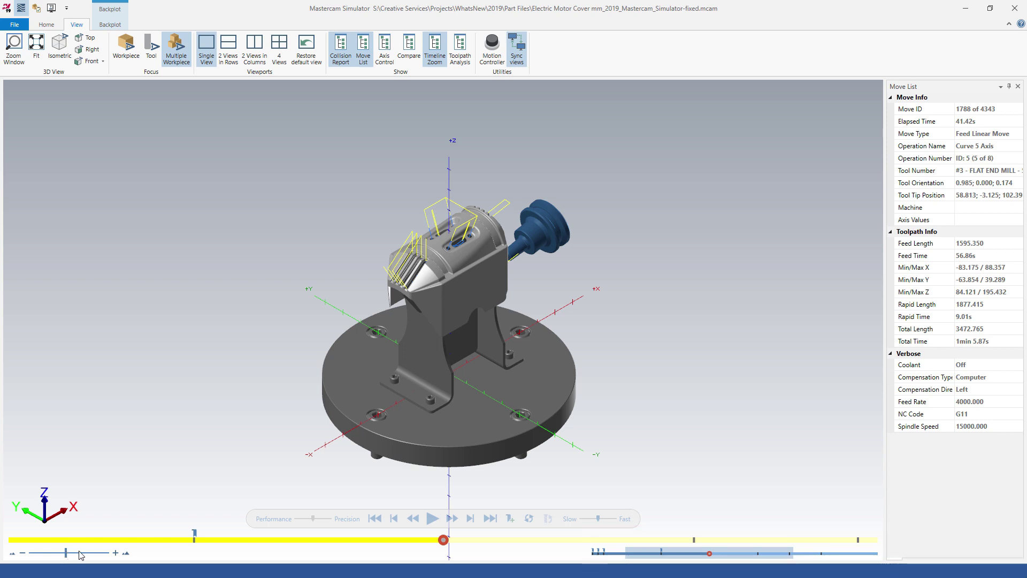
left_click_drag(654, 557, 620, 559)
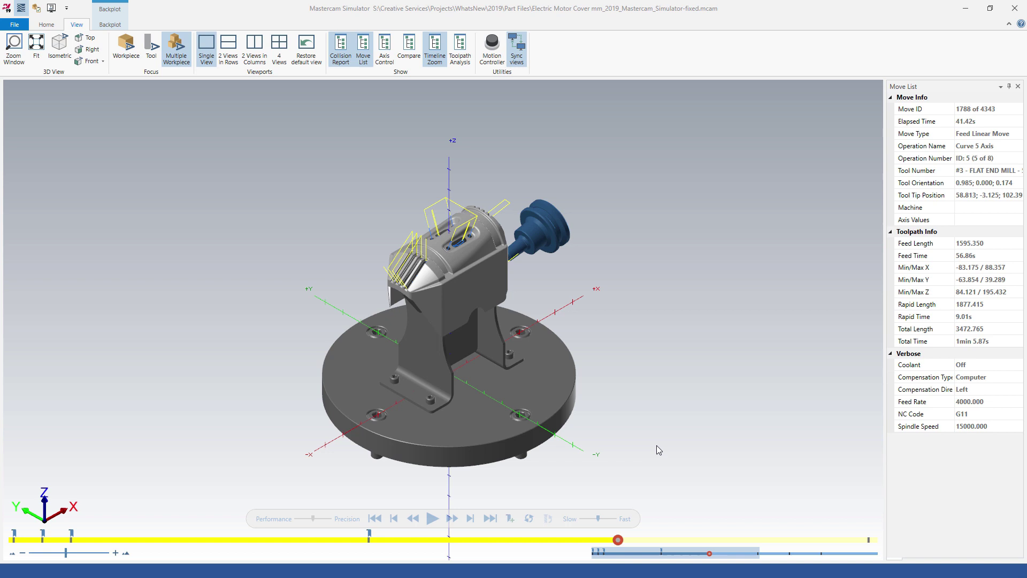
left_click(432, 519)
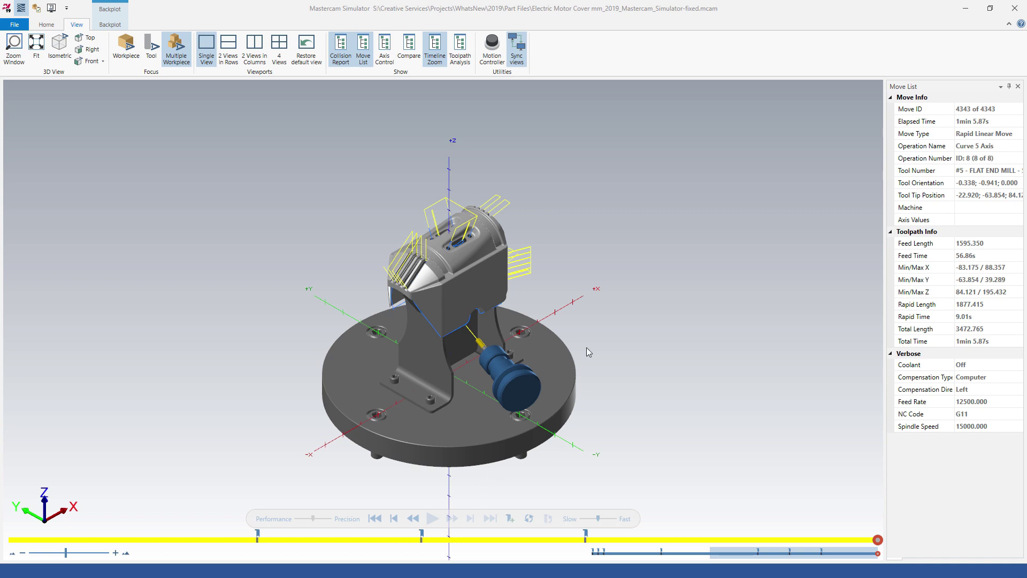
Toggle the Timeline Zoom strip off and back on once playback reaches move 4343
left_click(435, 54)
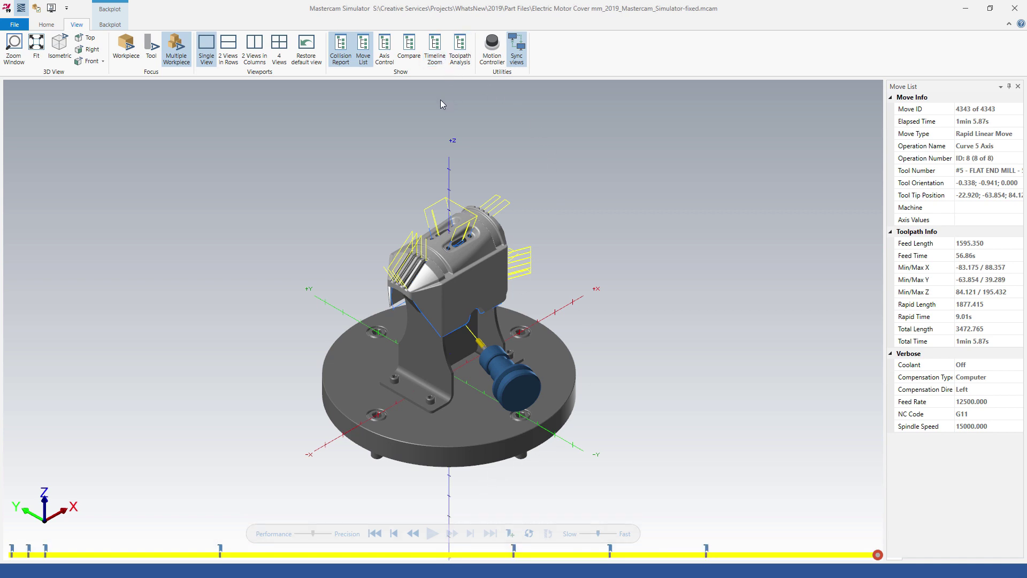
left_click(438, 64)
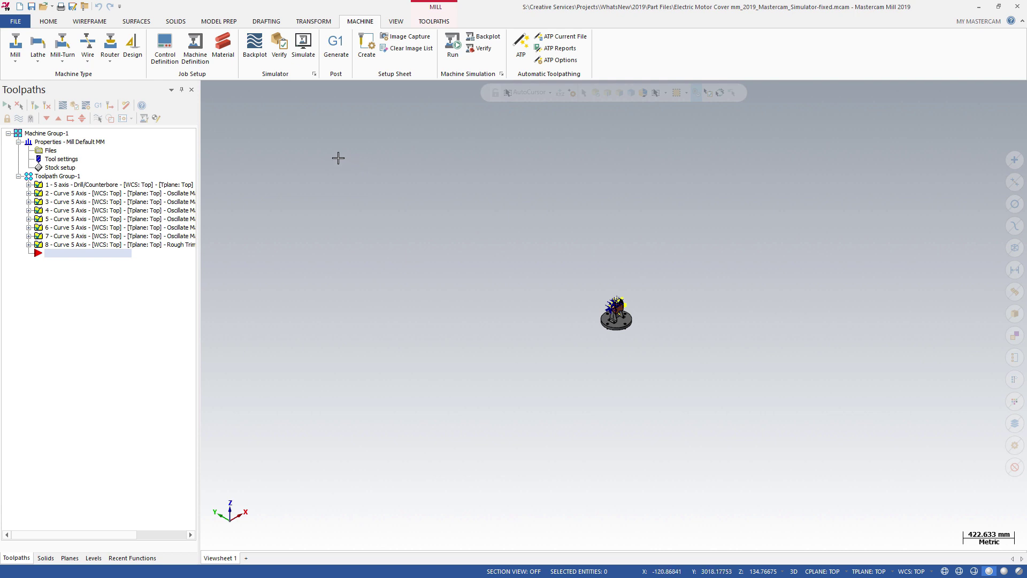
Run Simulator > Simulate to load the full 5-axis machine with the motor cover
left_click(306, 46)
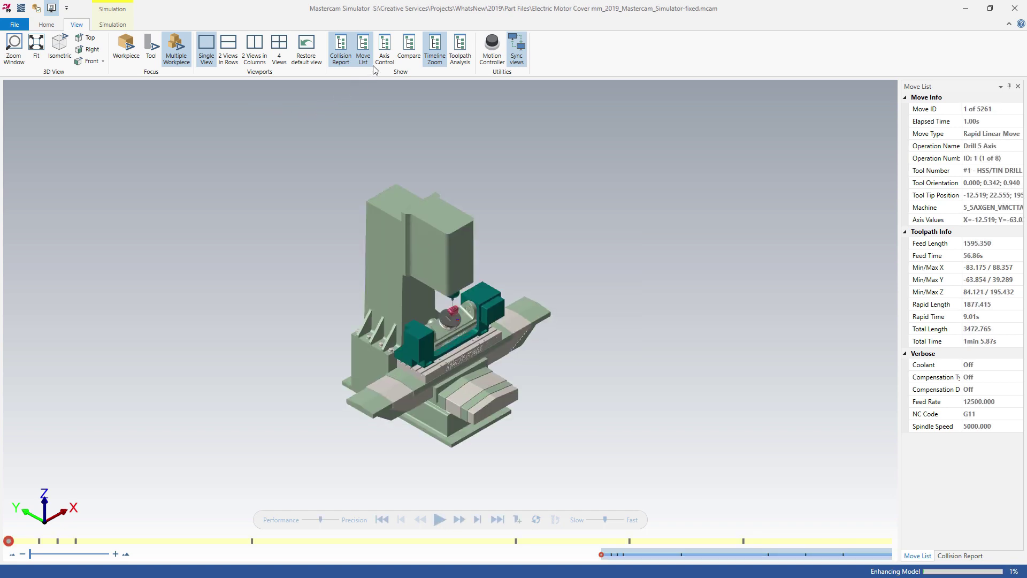
Open the Axis Controller, float and resize it, then dock it as a narrow left panel
left_click(384, 52)
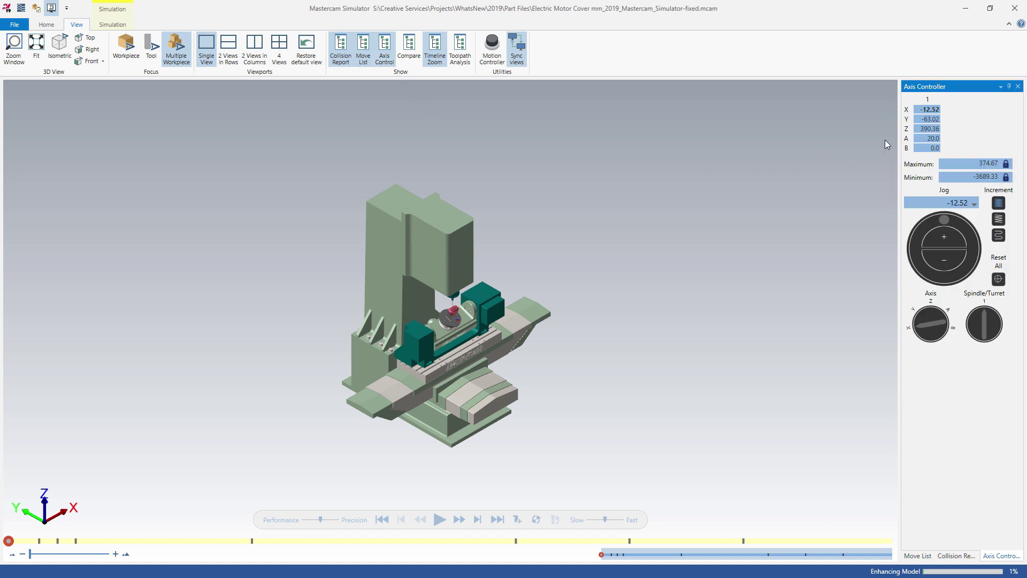
left_click(1000, 87)
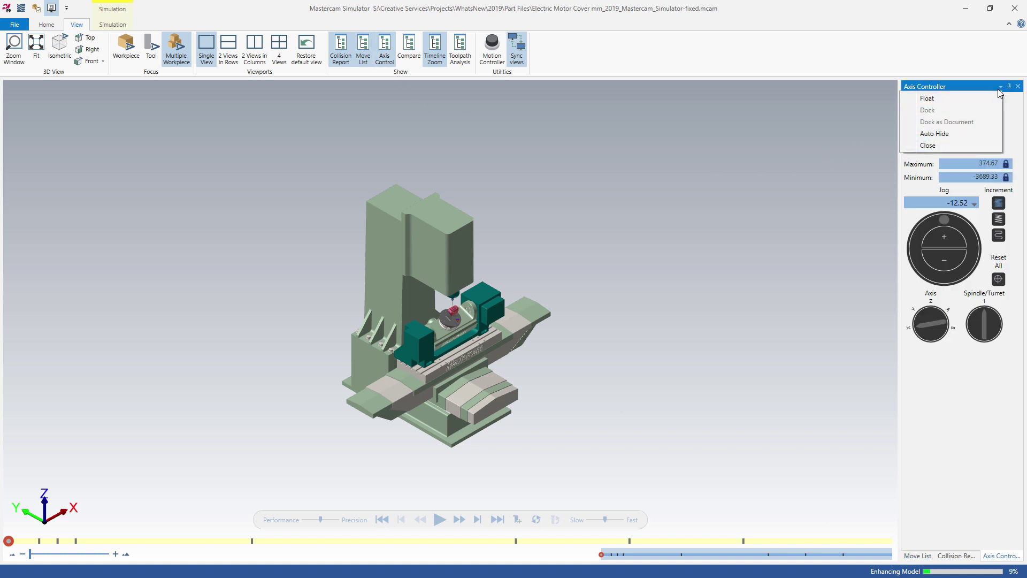
left_click(980, 98)
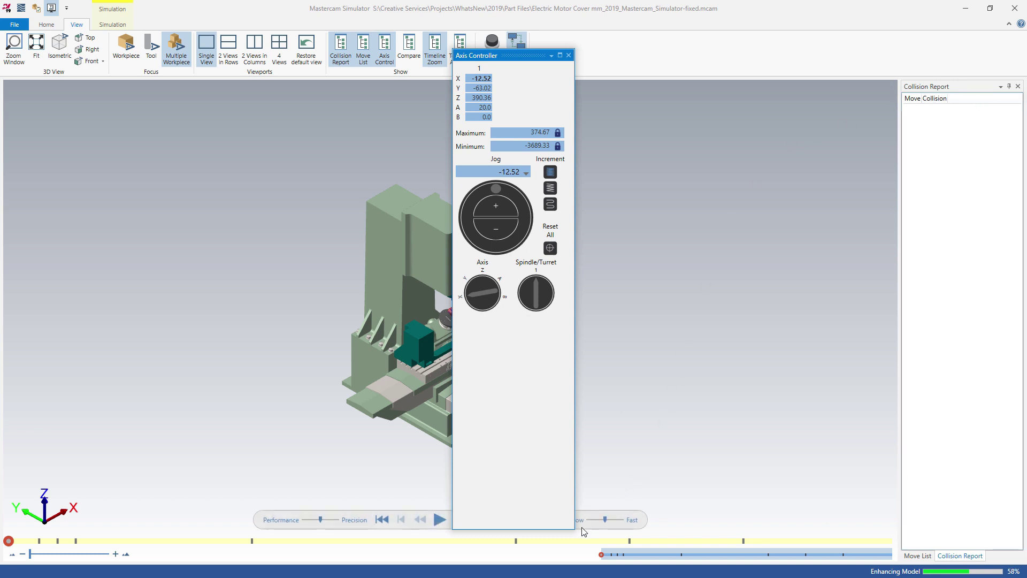
left_click_drag(575, 529, 726, 254)
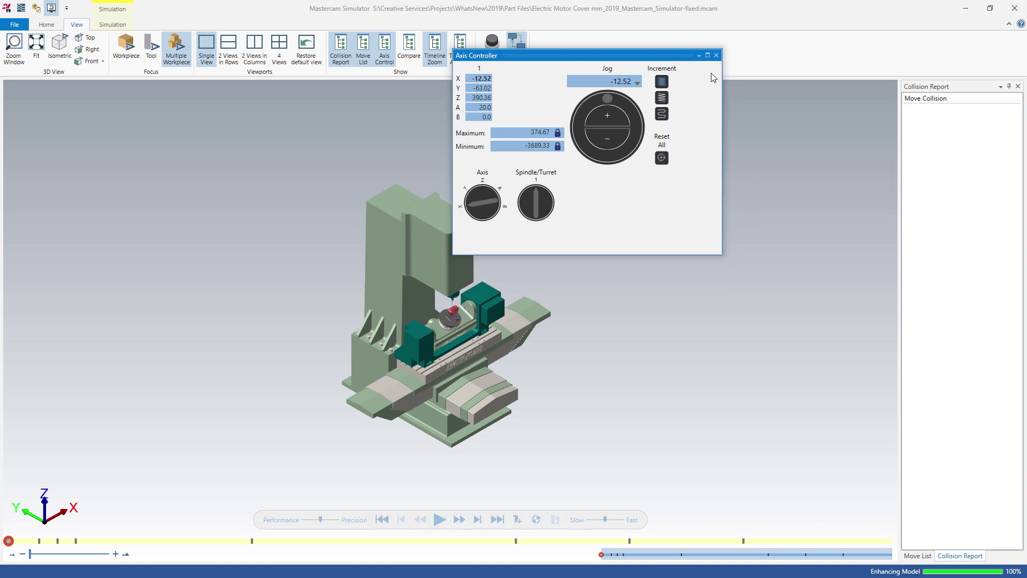
left_click_drag(665, 56, 21, 320)
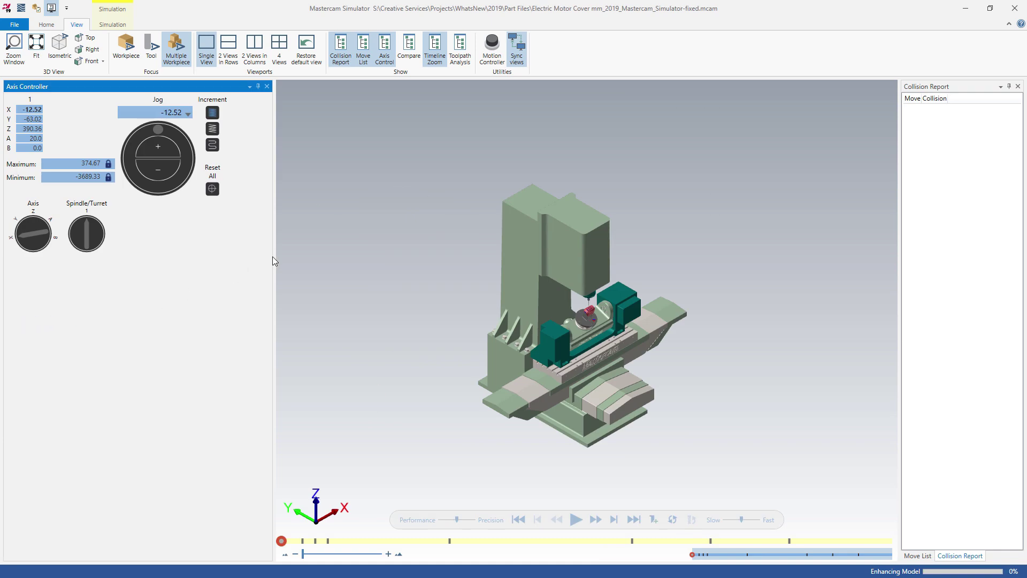
left_click_drag(273, 261, 140, 271)
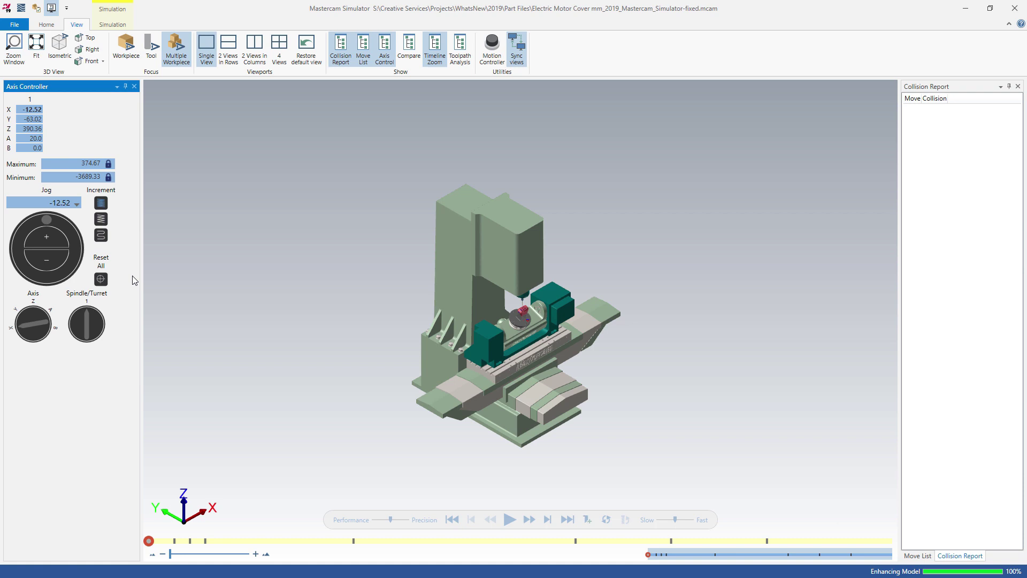
Zoom Window around the trunnion table, motor cover and spindle
right_click(225, 237)
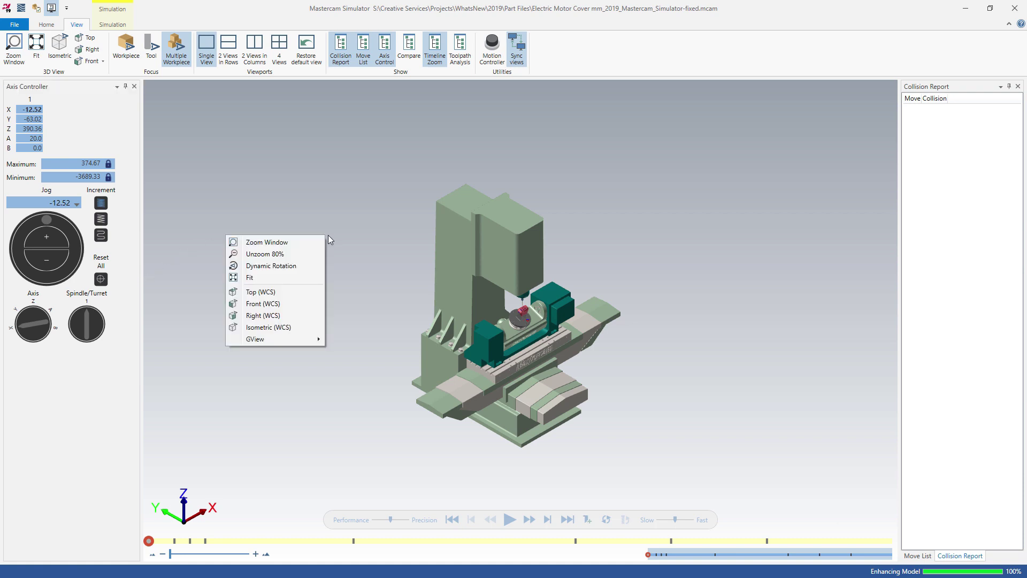
left_click(312, 241)
left_click_drag(352, 221, 651, 458)
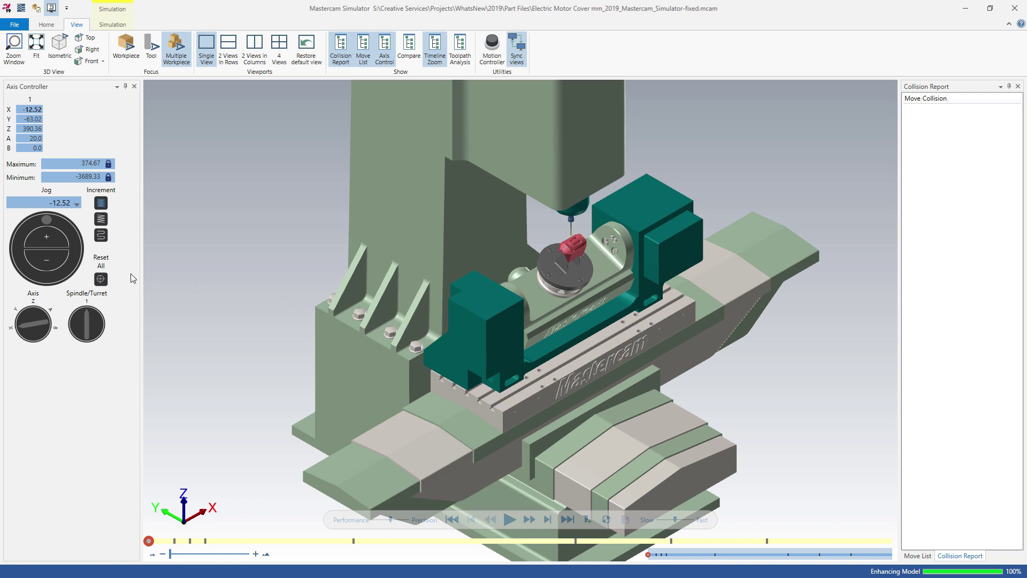
Jog the Y axis with a coarser increment, ending at Y -62
left_click(23, 324)
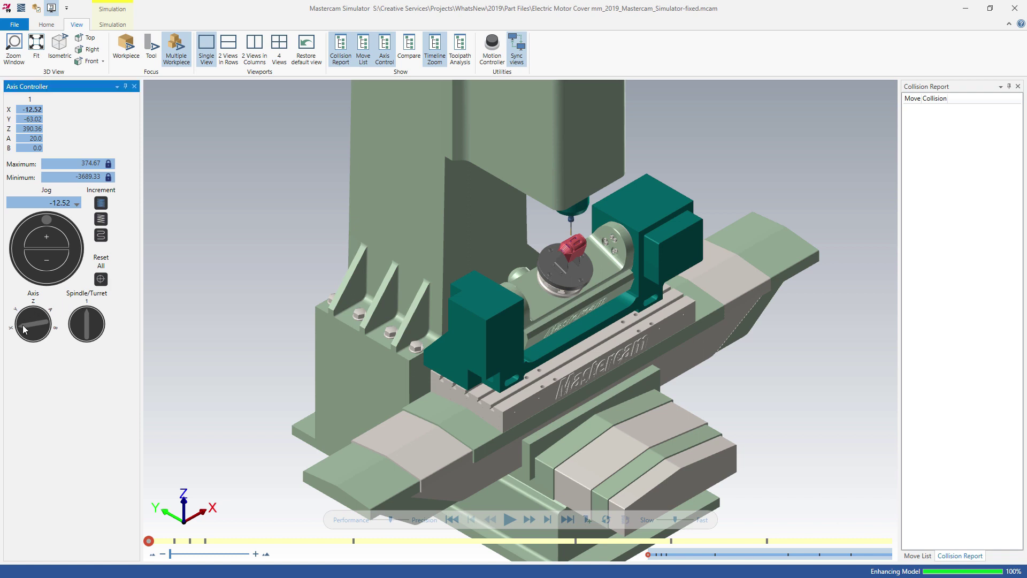
left_click(23, 328)
left_click(103, 240)
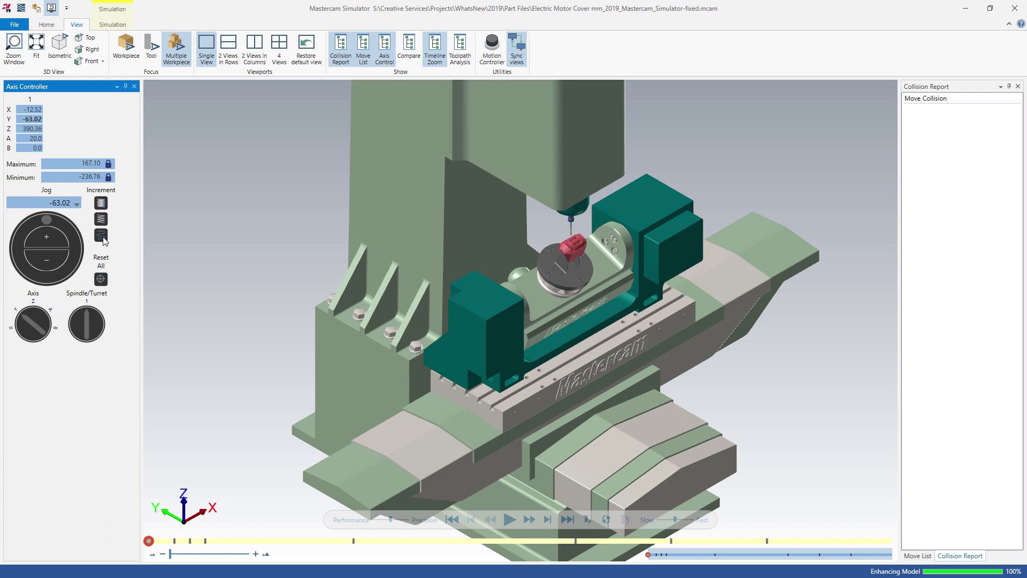
left_click(59, 240)
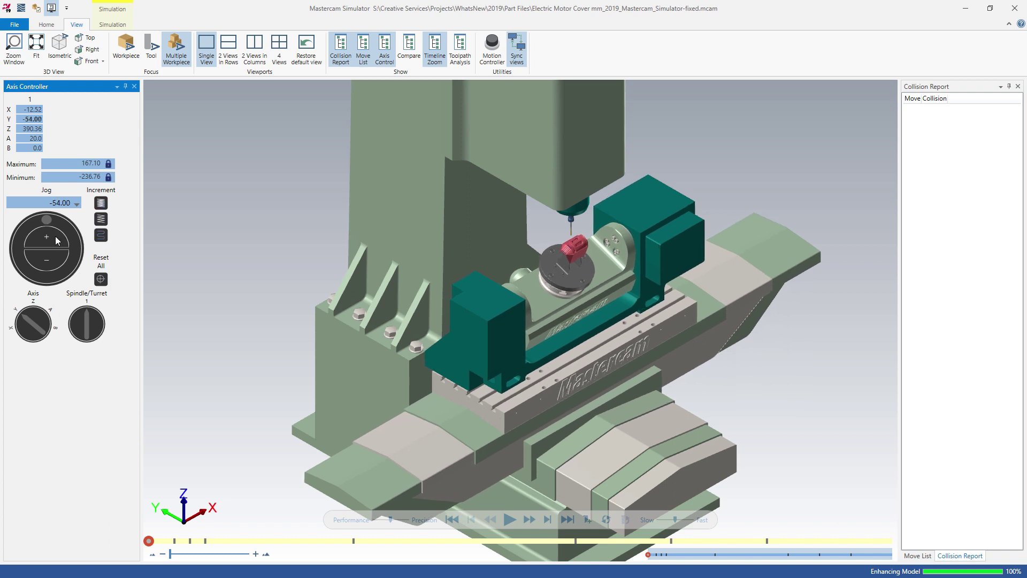
left_click(55, 236)
left_click(56, 261)
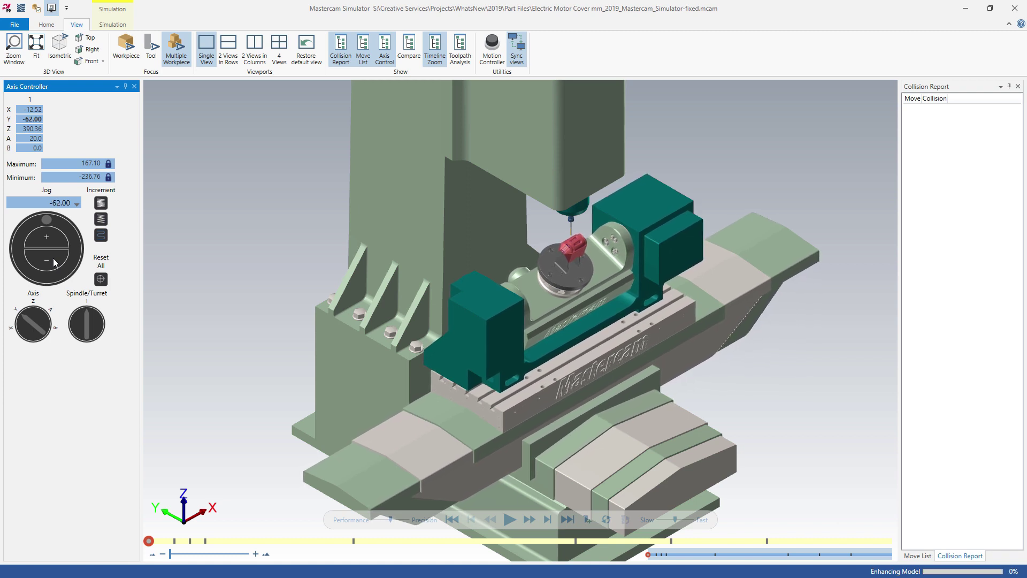
Jog X negative to -42, then tilt A to 70, back to 10, and level at 0
left_click(21, 329)
mouse_move(42, 223)
left_mouse_down()
mouse_move(24, 250)
mouse_move(30, 271)
mouse_move(43, 241)
left_mouse_up()
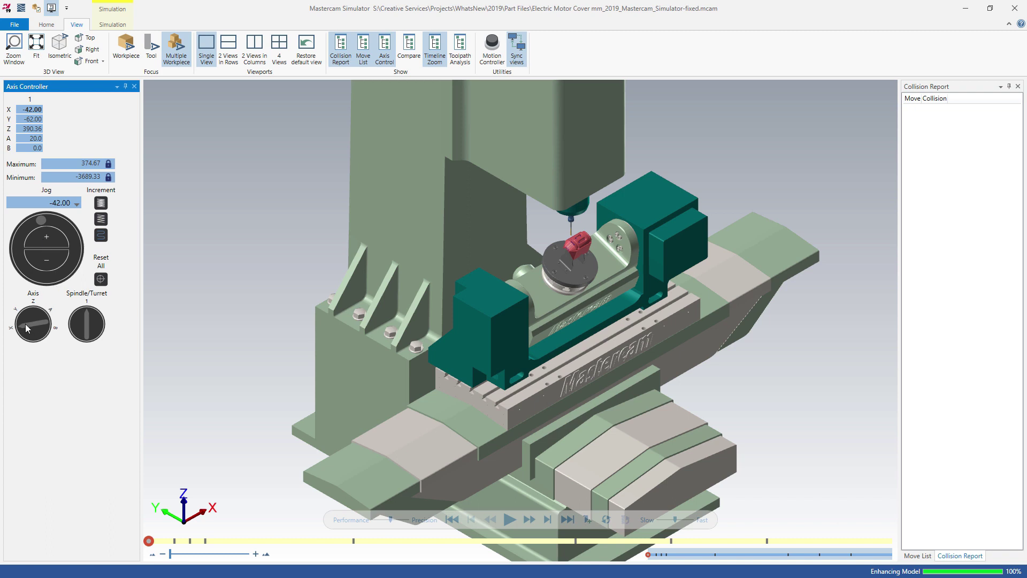
left_click_drag(26, 327, 46, 314)
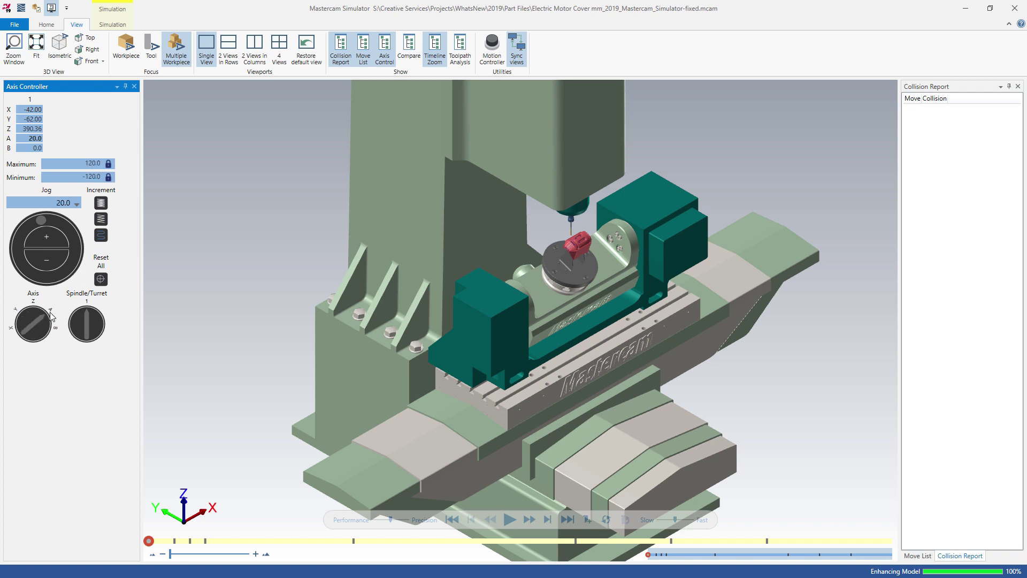
left_click(51, 236)
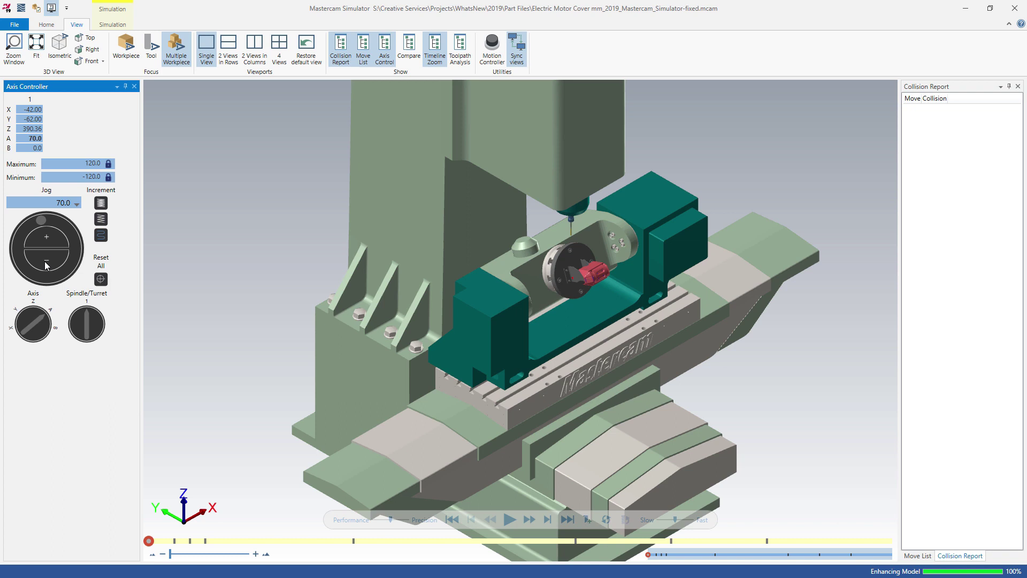
left_click(46, 263)
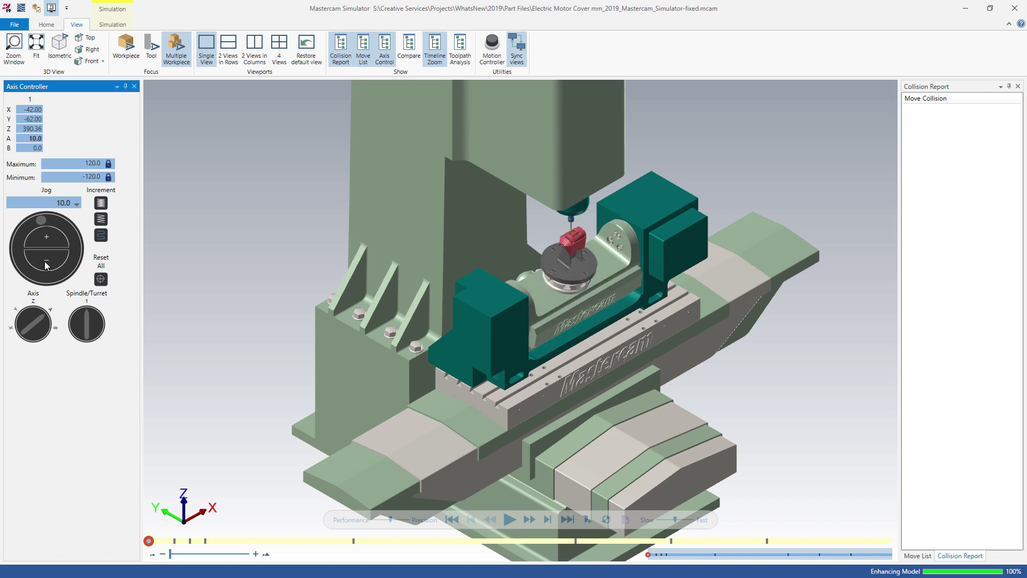
left_click(46, 264)
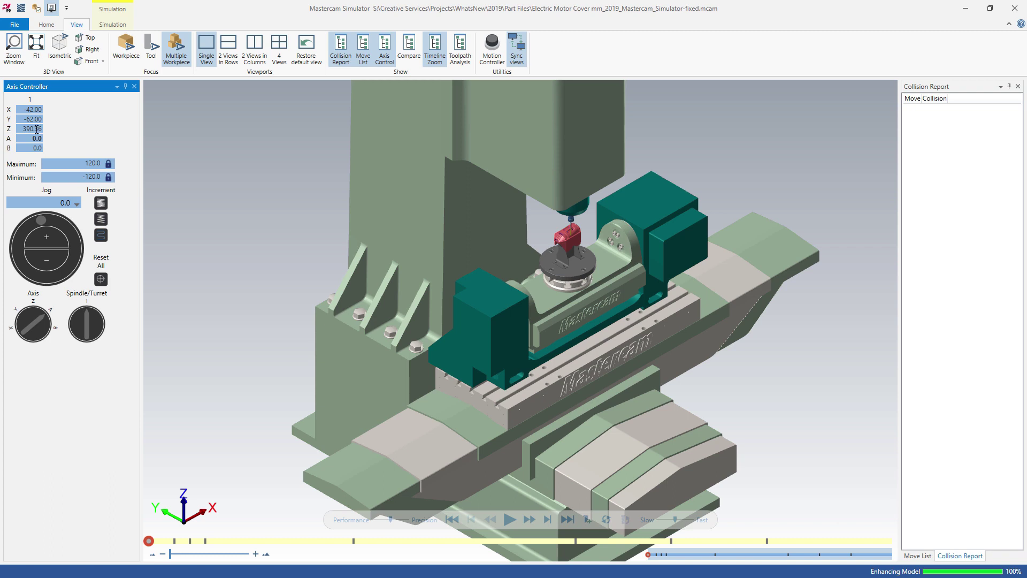
Make Z the jog axis, enter 500 as its maximum, and dial the spindle up to 495
left_click(36, 129)
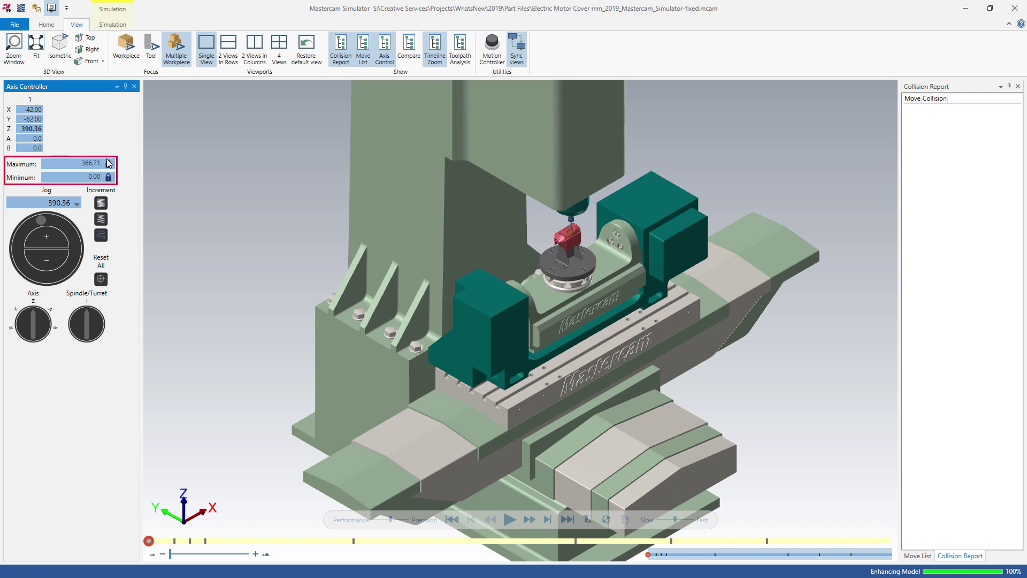
left_click_drag(98, 164, 70, 168)
type("500")
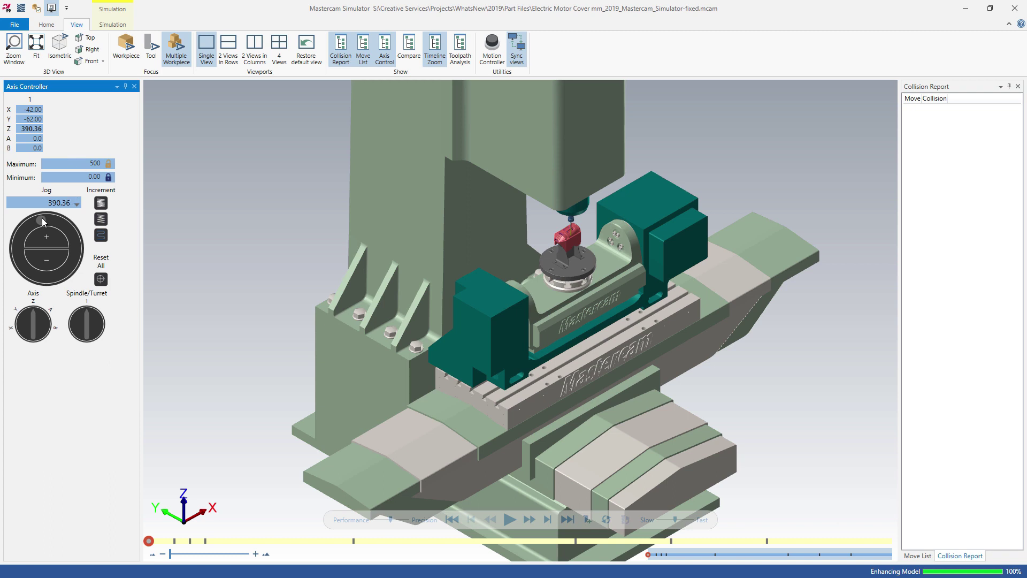
mouse_move(42, 221)
left_mouse_down()
mouse_move(73, 235)
mouse_move(71, 265)
mouse_move(38, 278)
mouse_move(20, 263)
mouse_move(28, 226)
mouse_move(39, 239)
left_mouse_up()
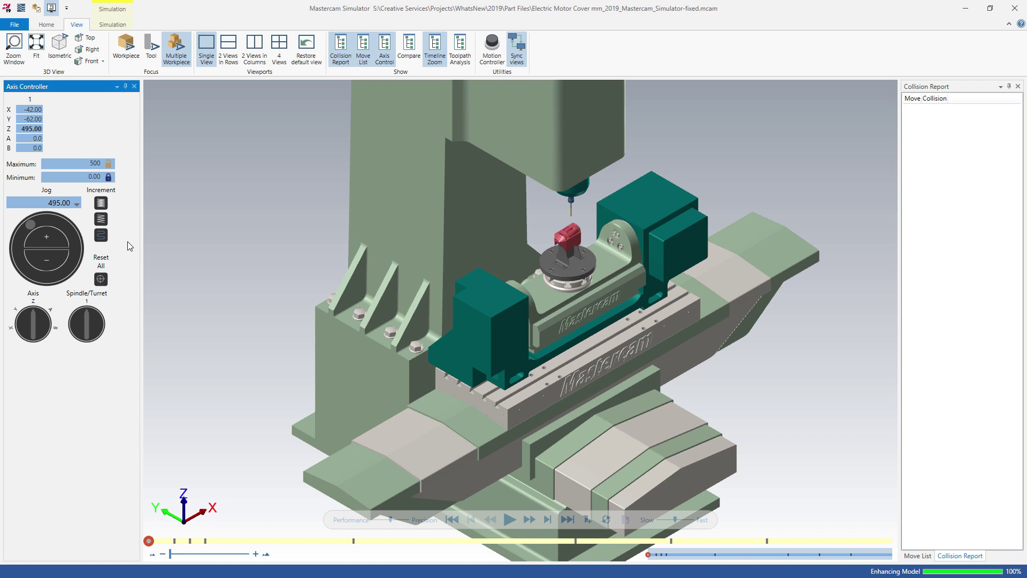
With collision checking on, jog Z down to 352 and Y to -68
left_click(109, 25)
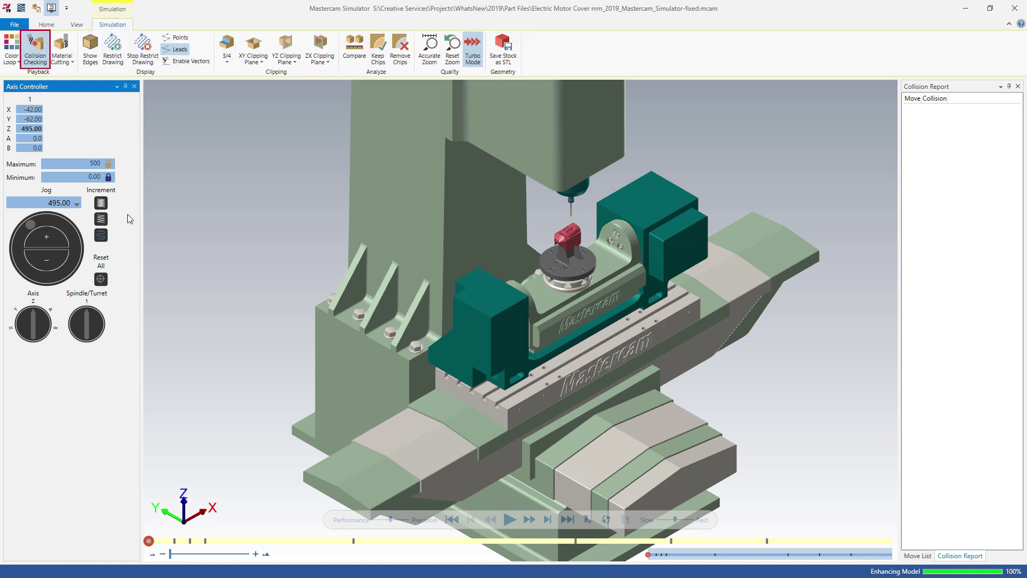
left_click_drag(33, 225, 52, 277)
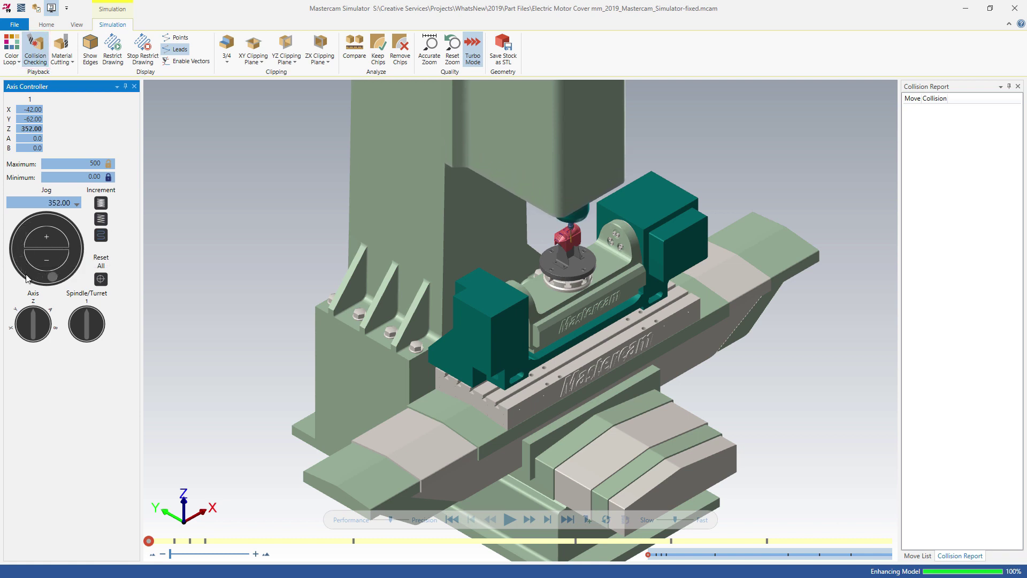
left_click(23, 320)
mouse_move(52, 280)
left_mouse_down()
mouse_move(44, 282)
mouse_move(60, 286)
left_mouse_up()
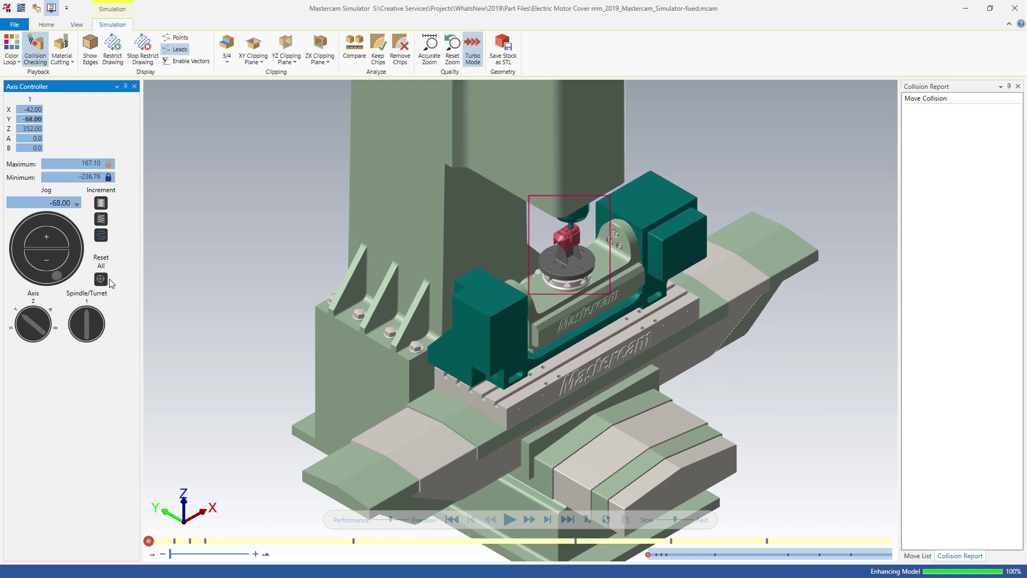
Zoom Window around the tool and part, then play the simulation to watch for collisions
right_click(249, 201)
left_click(193, 209)
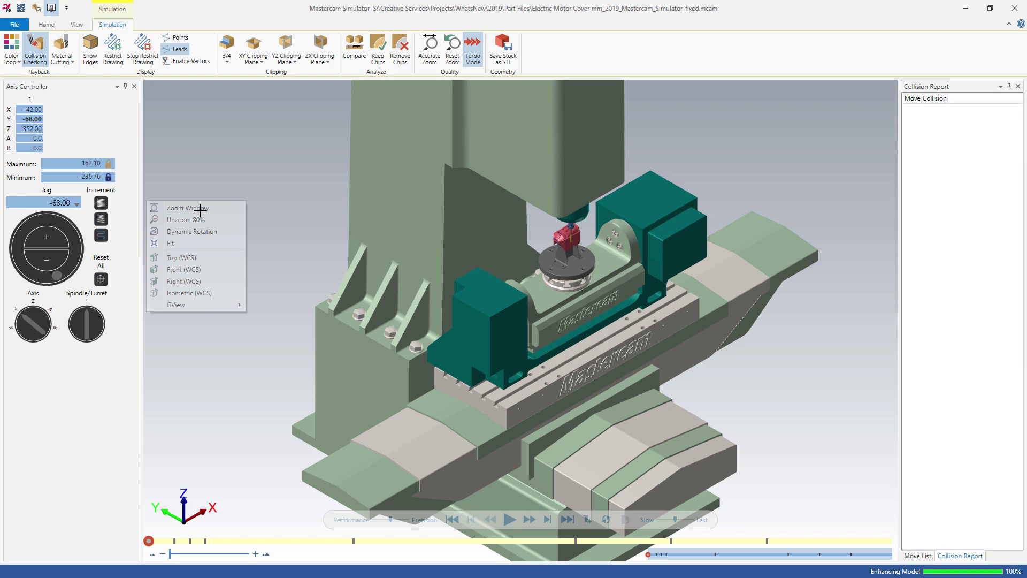
left_click_drag(410, 156, 740, 381)
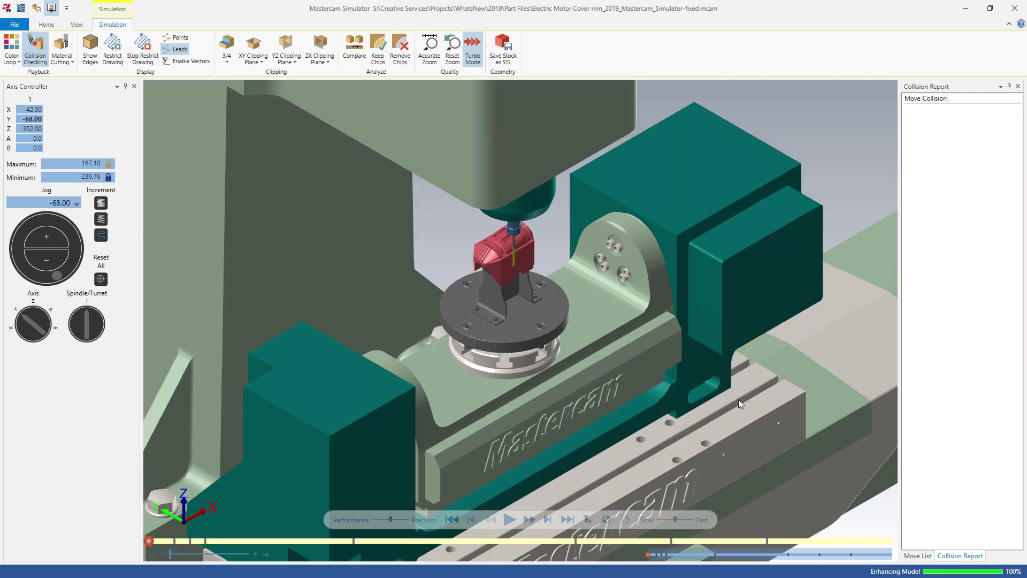
left_click(511, 519)
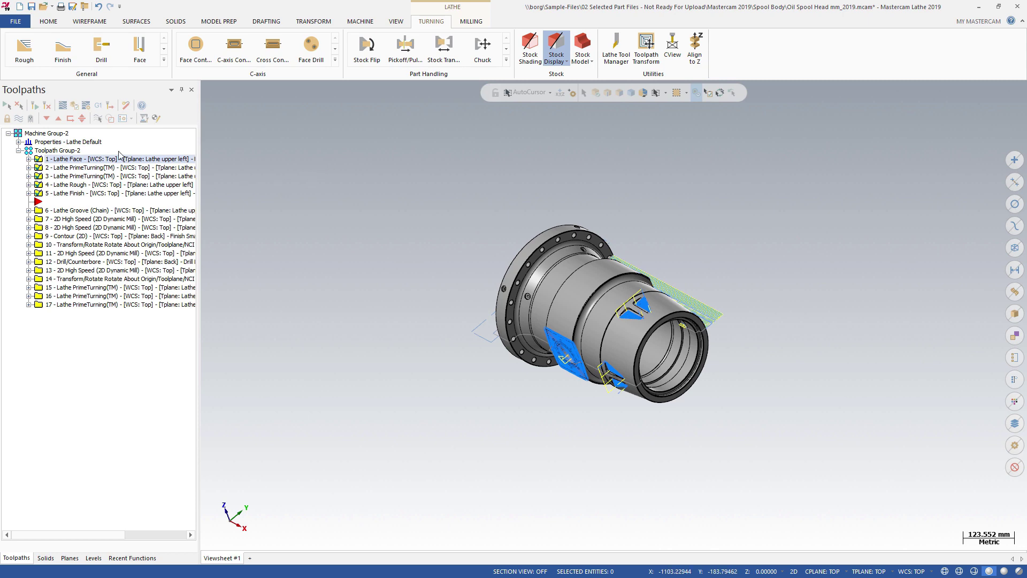
Verify the selected Oil Spool Head toolpaths 1–5 in Mastercam Simulator
left_click(74, 105)
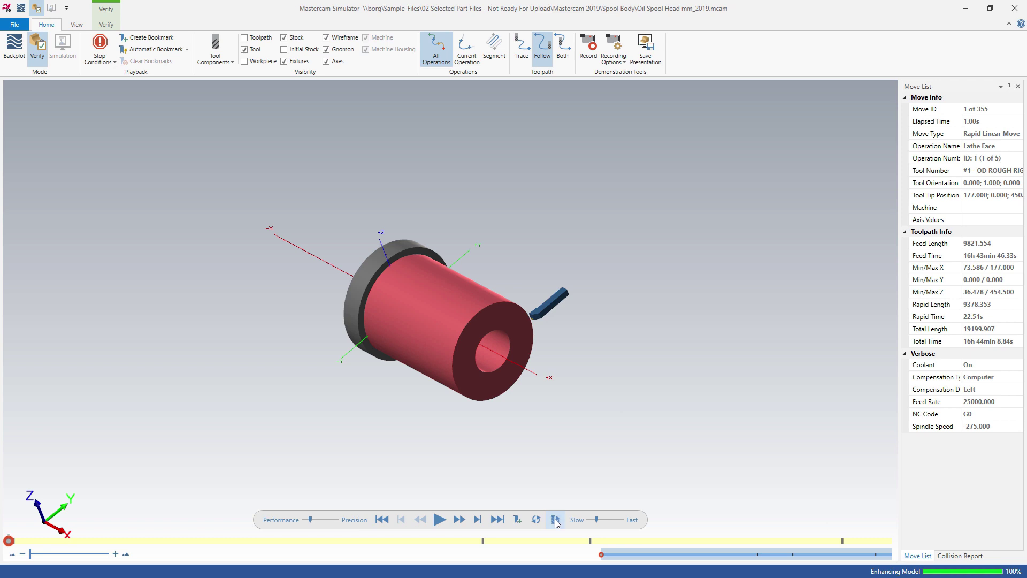
Enable Capture Replay, verify all five lathe operations to move 355, then scrub back to move 275
left_click(556, 520)
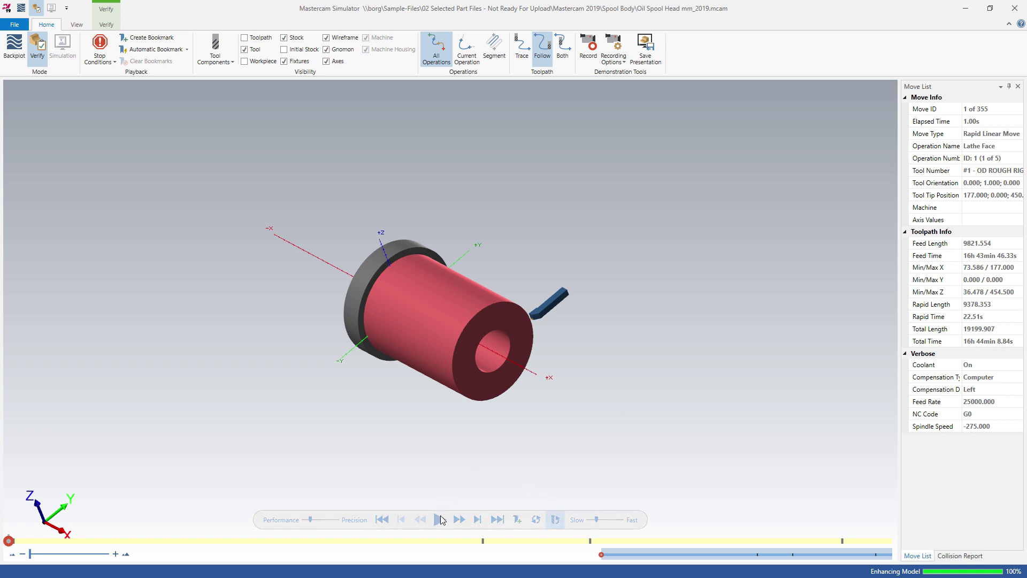
left_click(441, 520)
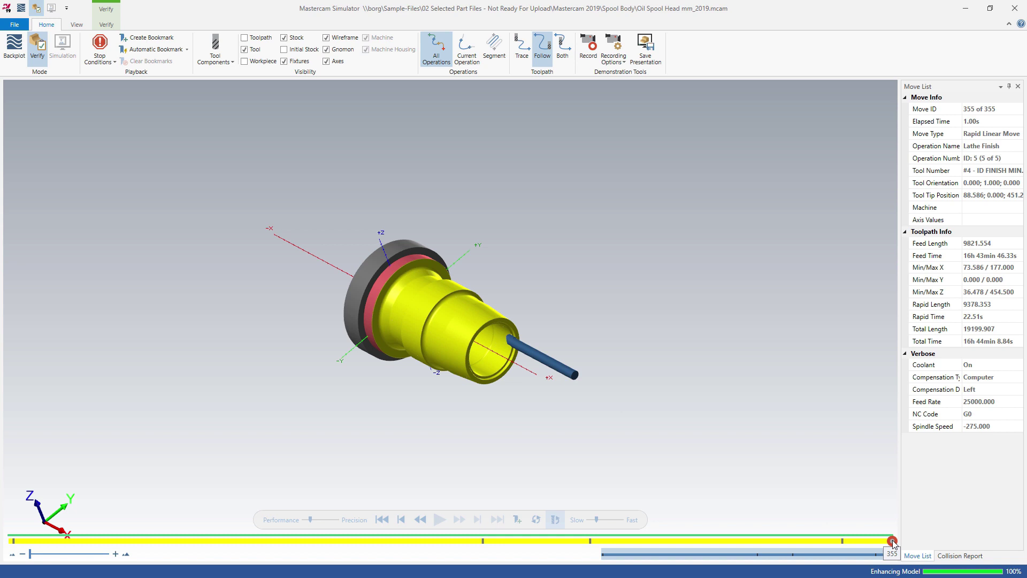
mouse_move(892, 542)
left_mouse_down()
mouse_move(197, 543)
mouse_move(892, 542)
left_mouse_up()
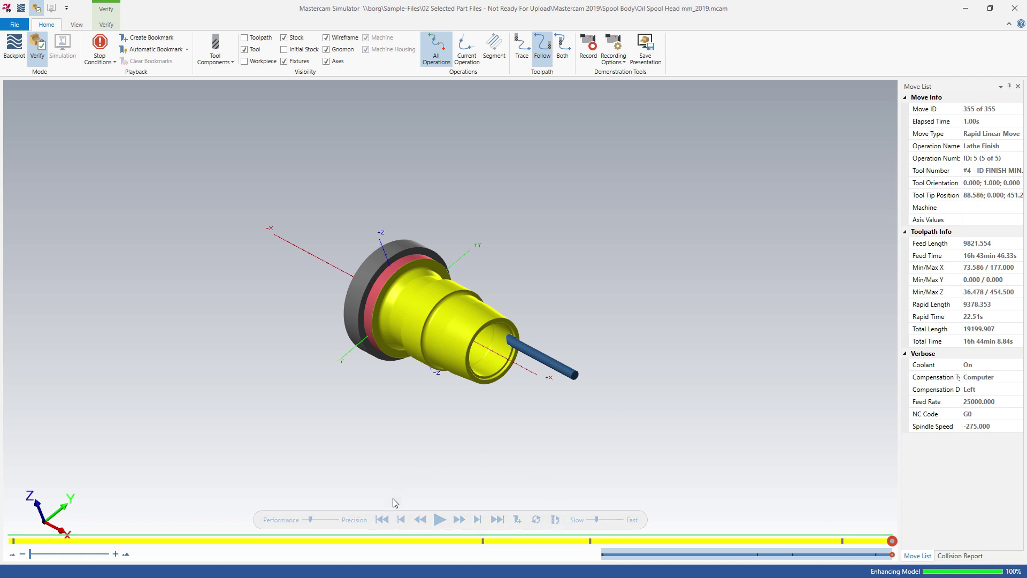
left_click(383, 520)
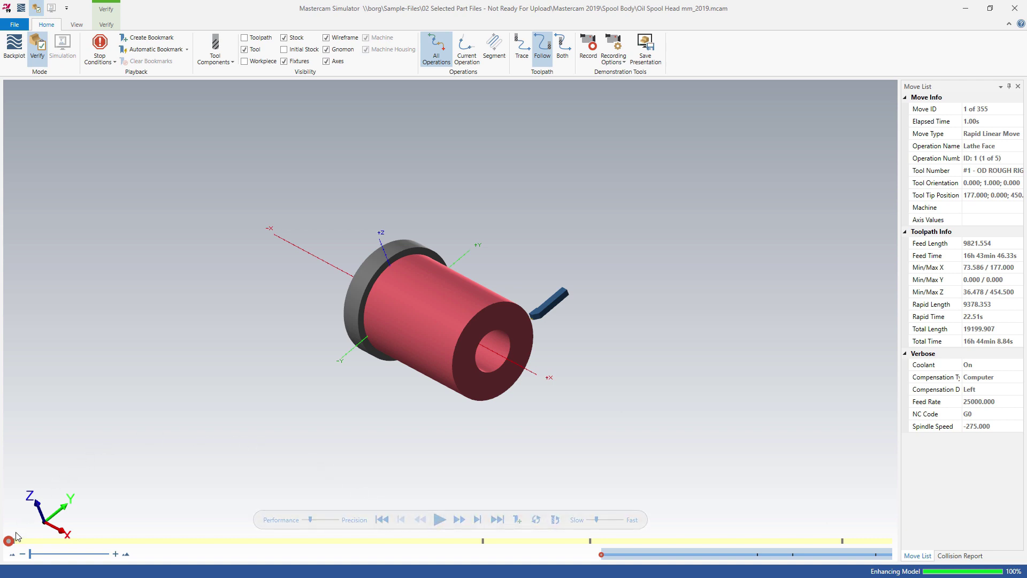
left_click_drag(8, 540, 485, 545)
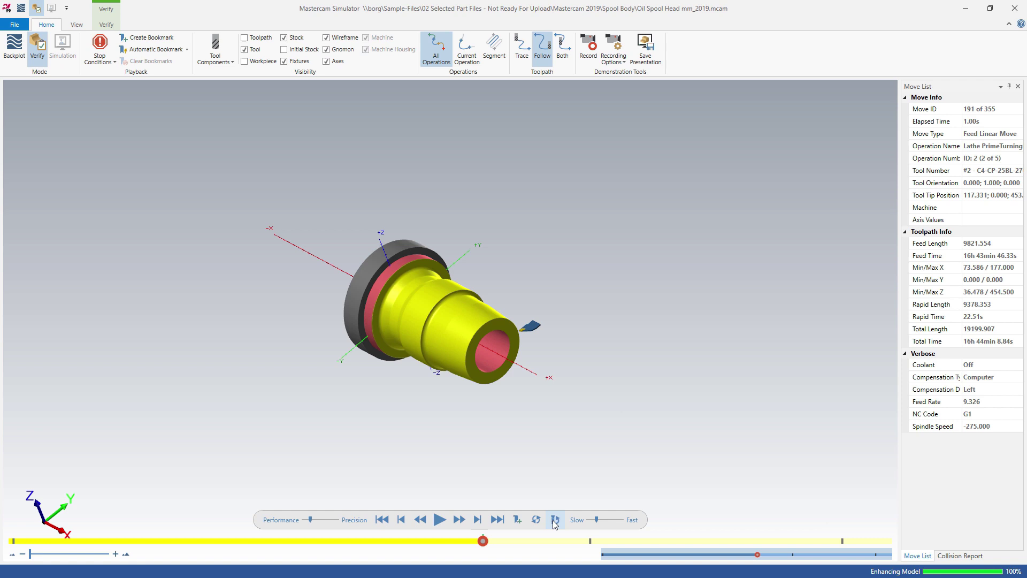
left_click(440, 519)
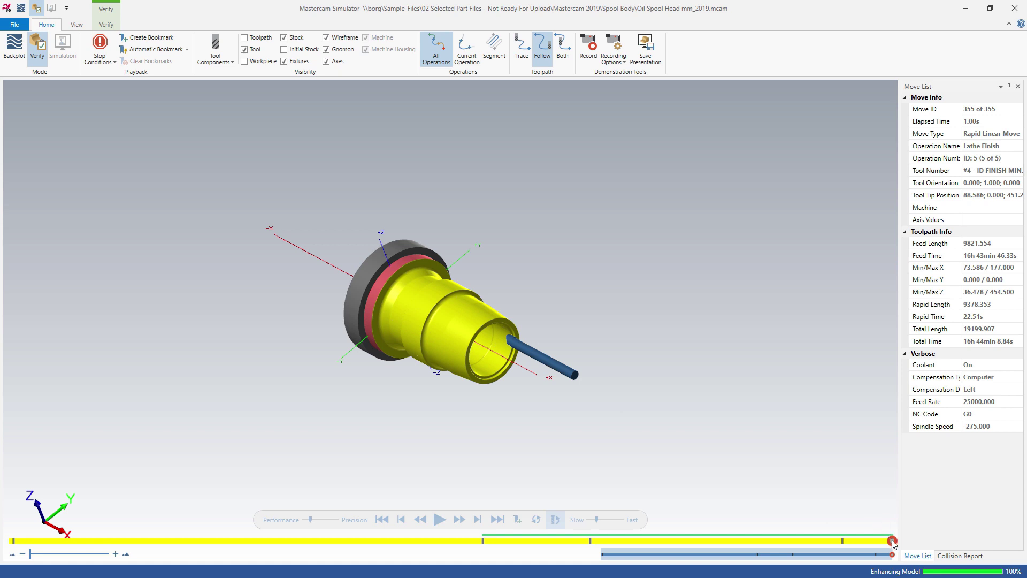
left_click_drag(893, 542, 761, 544)
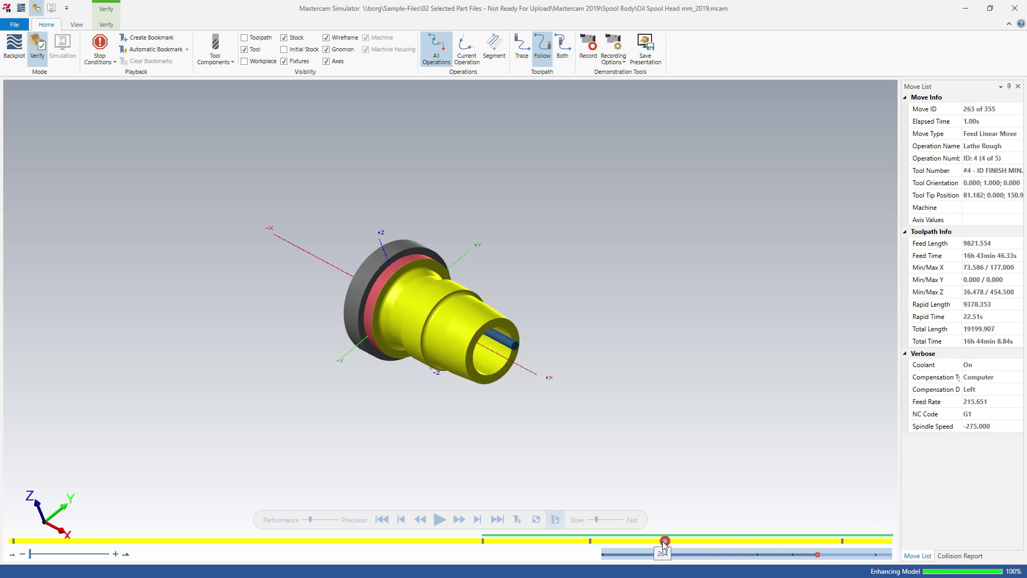
left_click_drag(664, 544, 892, 541)
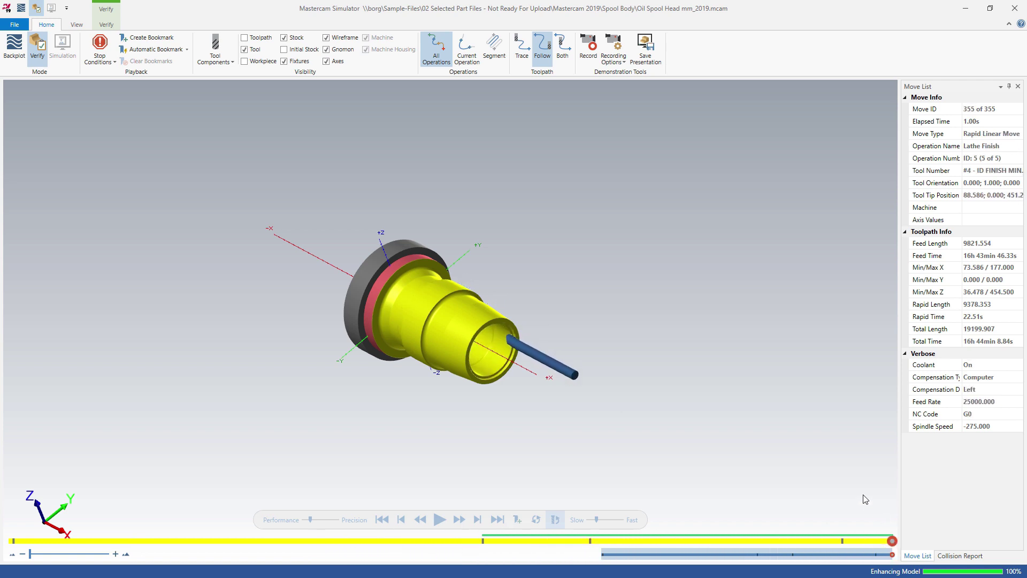
left_click(554, 521)
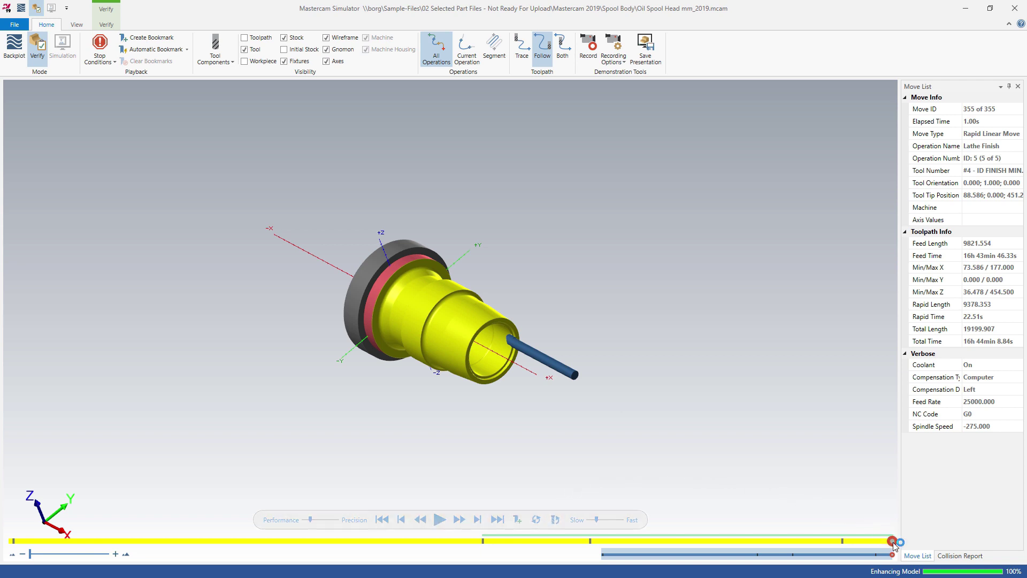
mouse_move(892, 541)
left_mouse_down()
mouse_move(556, 541)
mouse_move(893, 541)
left_mouse_up()
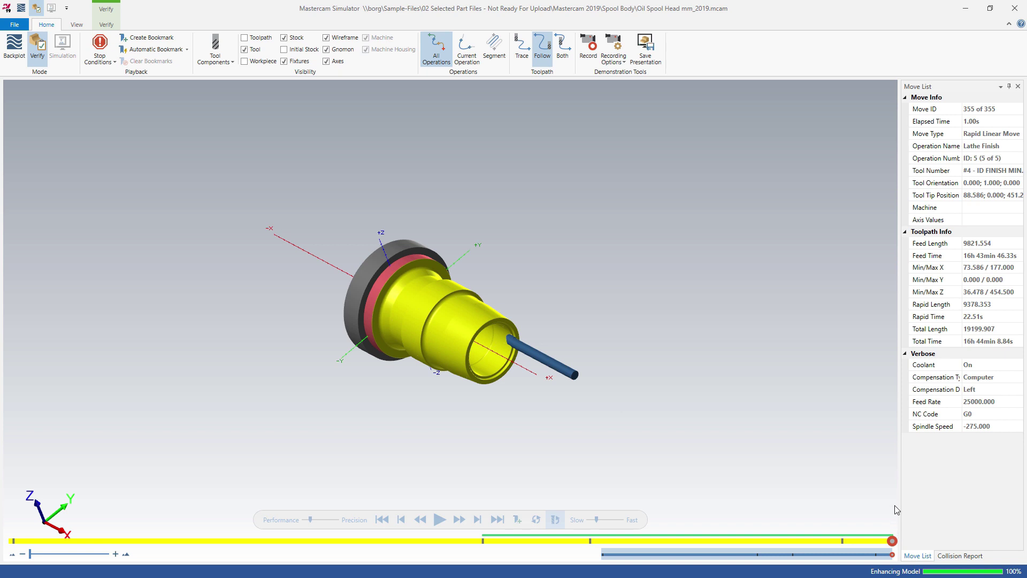